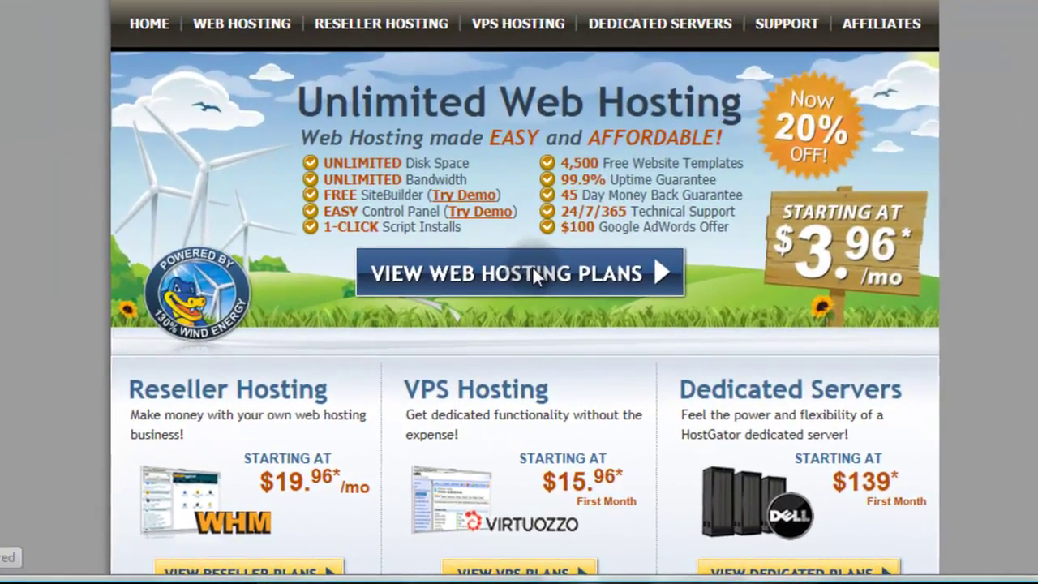
- From the web hosting plans, order the Baby Plan on monthly $7.96/mo billing
{"action": "left_click", "coordinate": [522, 357]}
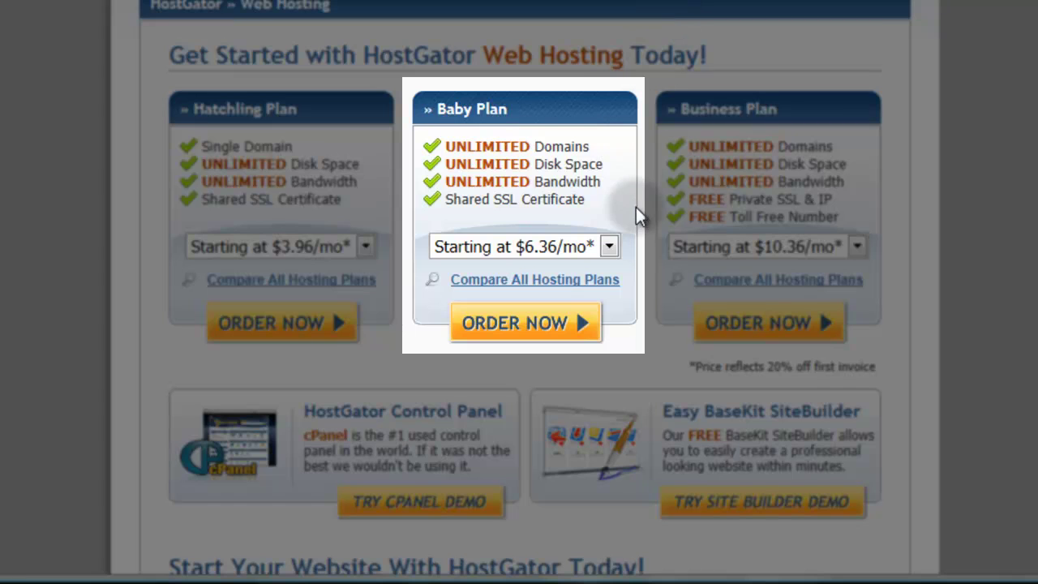
{"action": "left_click", "coordinate": [609, 246]}
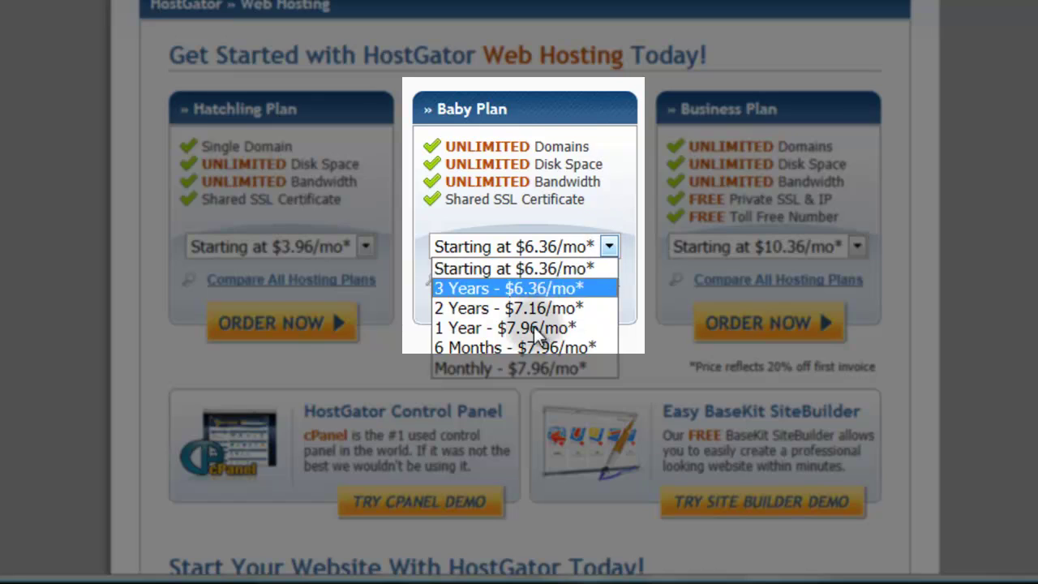
{"action": "left_click", "coordinate": [484, 369]}
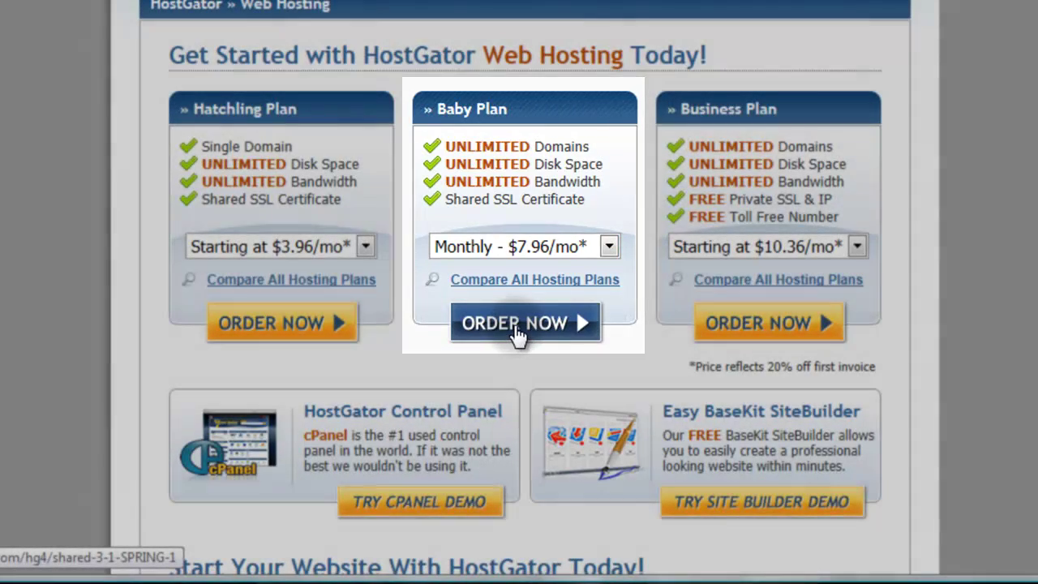
{"action": "left_click", "coordinate": [517, 333]}
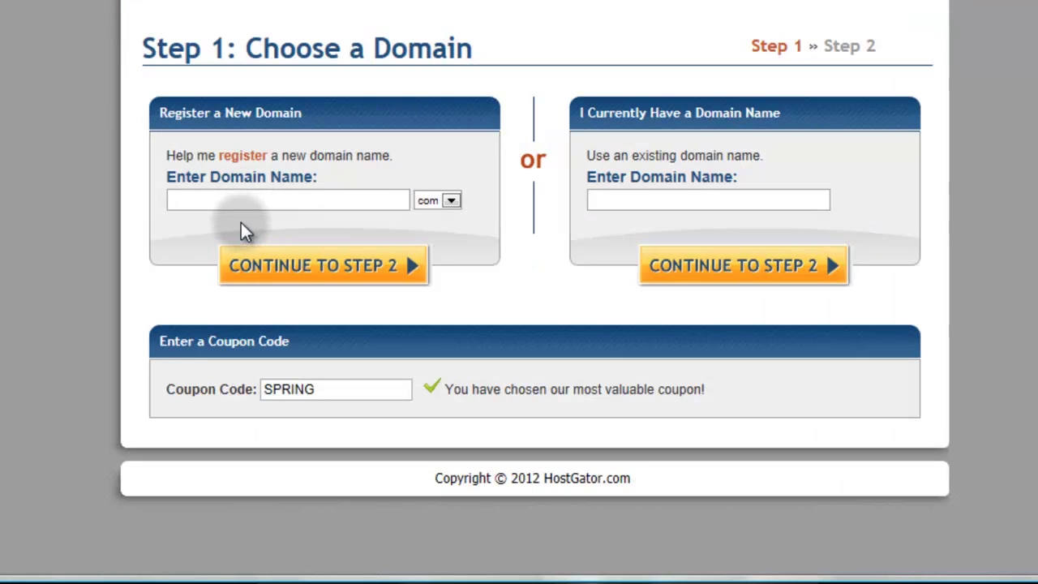
- Enter learnhowtostartawebsite1 as the new .com domain to register
{"action": "type", "text": "l"}
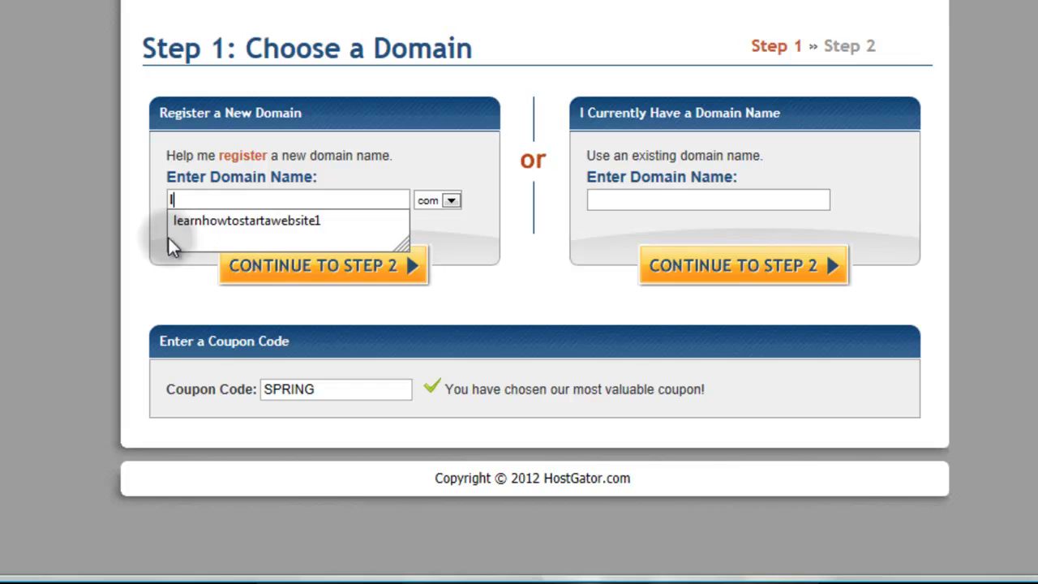
{"action": "key", "text": "Down"}
{"action": "key", "text": "Tab"}
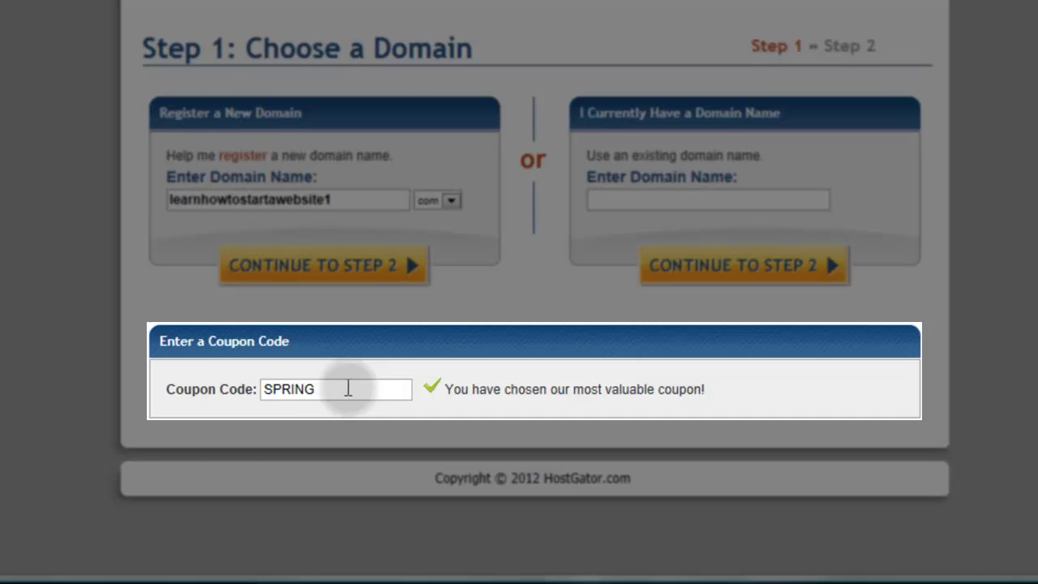
- Replace the SPRING coupon with startawebsitefree and continue to Step 2
{"action": "left_click_drag", "start_coordinate": [357, 378], "coordinate": [256, 377]}
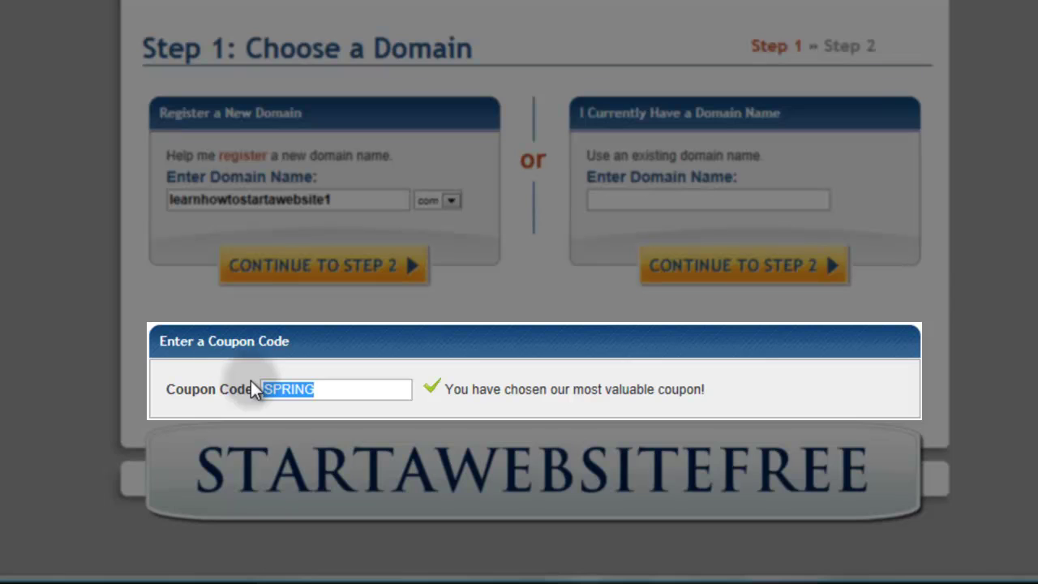
{"action": "type", "text": "STAR"}
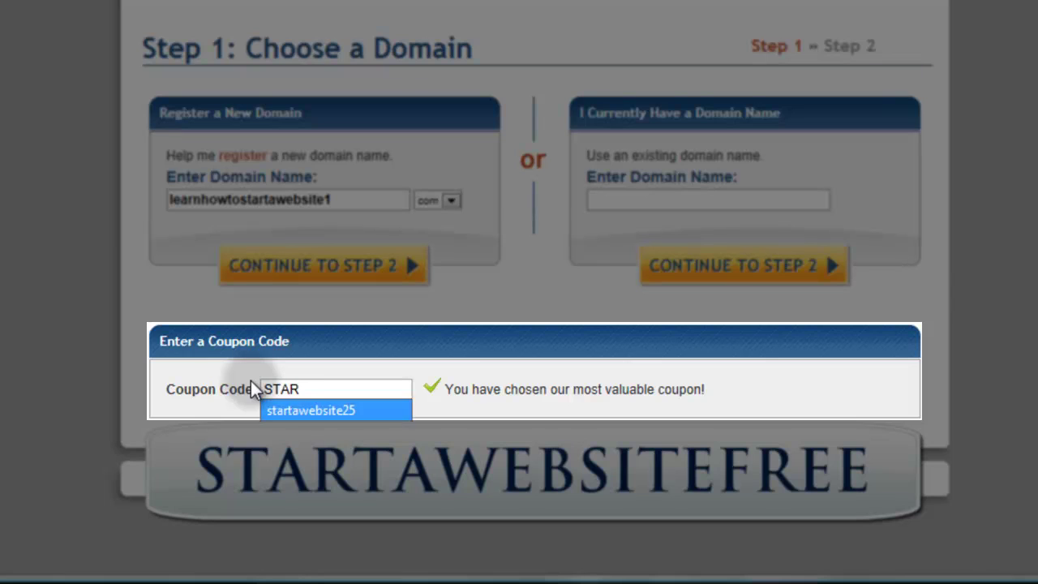
{"action": "type", "text": "tawebsitefree"}
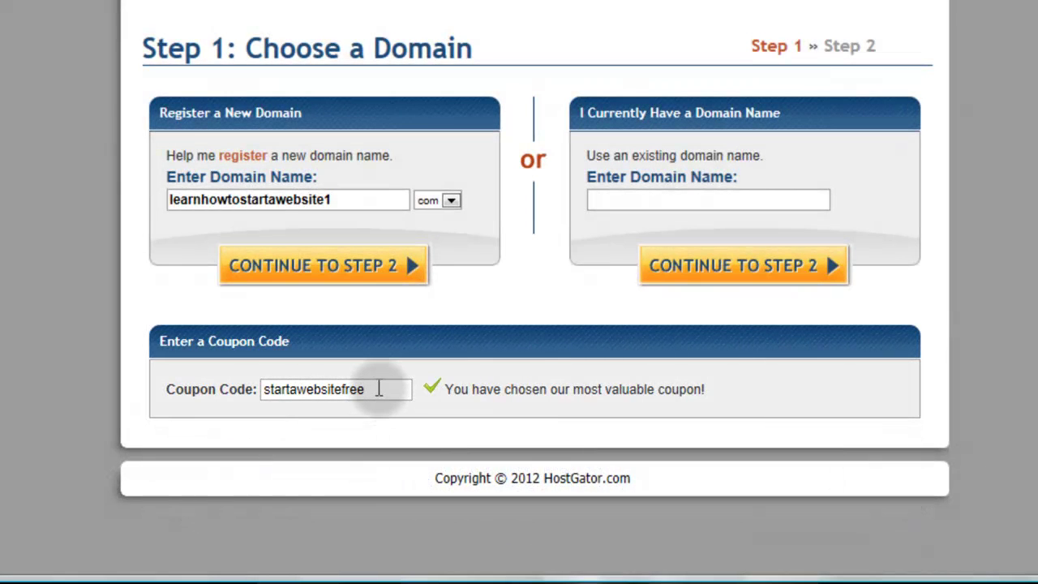
{"action": "left_click", "coordinate": [351, 270]}
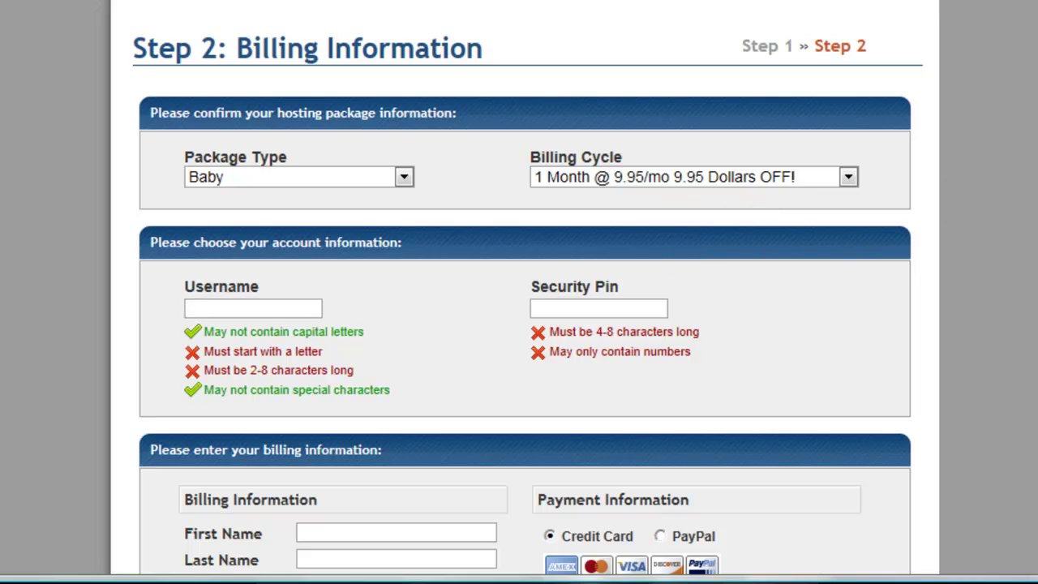
{"action": "scroll", "coordinate": [527, 324], "scroll_direction": "down", "scroll_amount": 3}
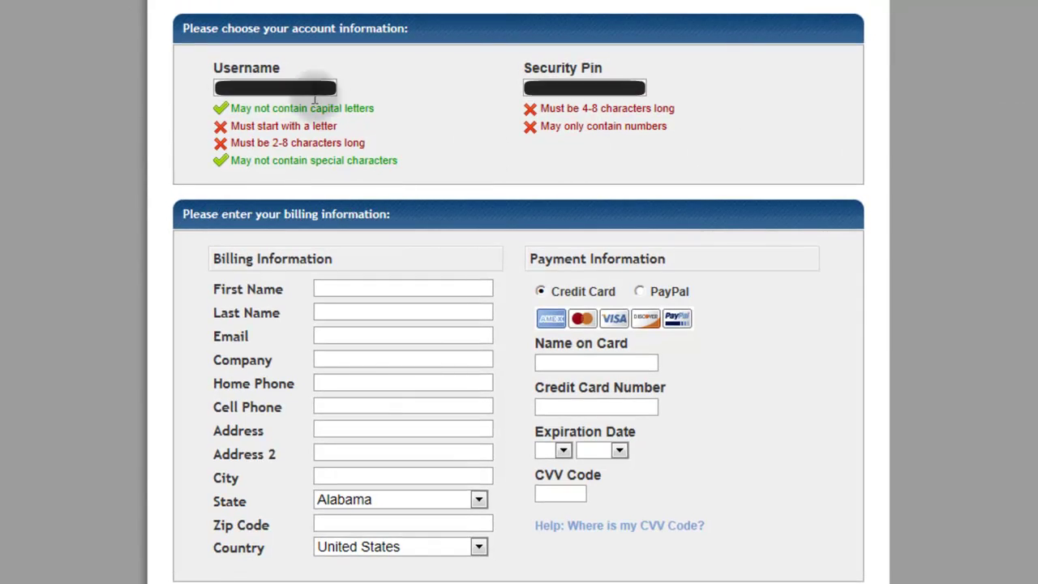
{"action": "type", "text": "a"}
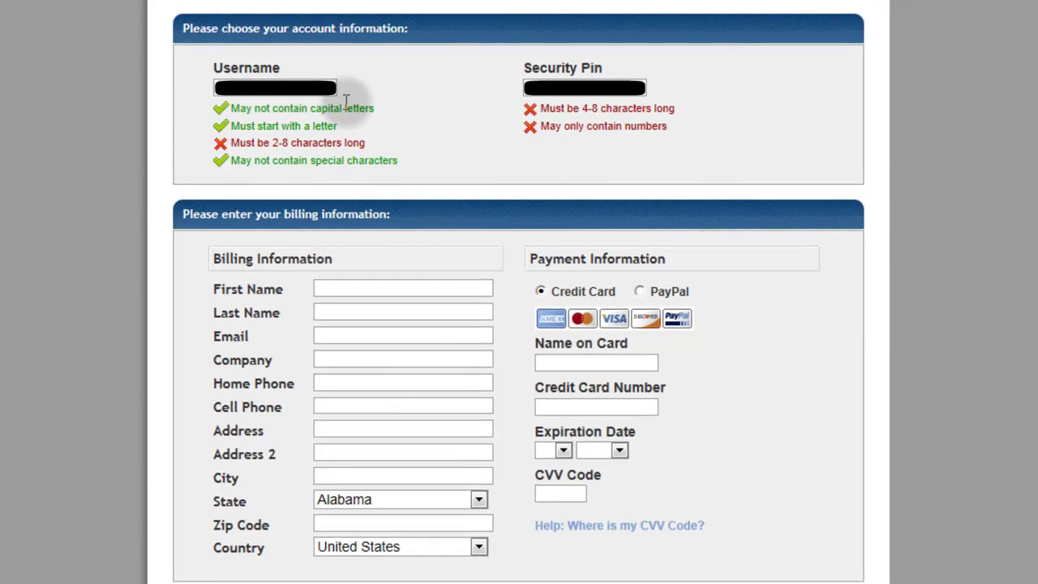
{"action": "type", "text": "b"}
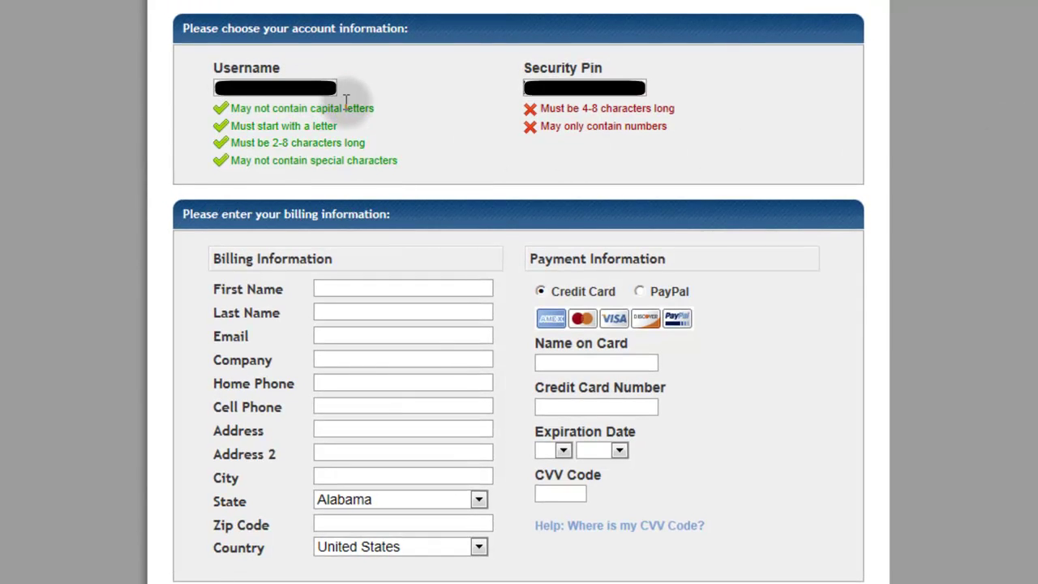
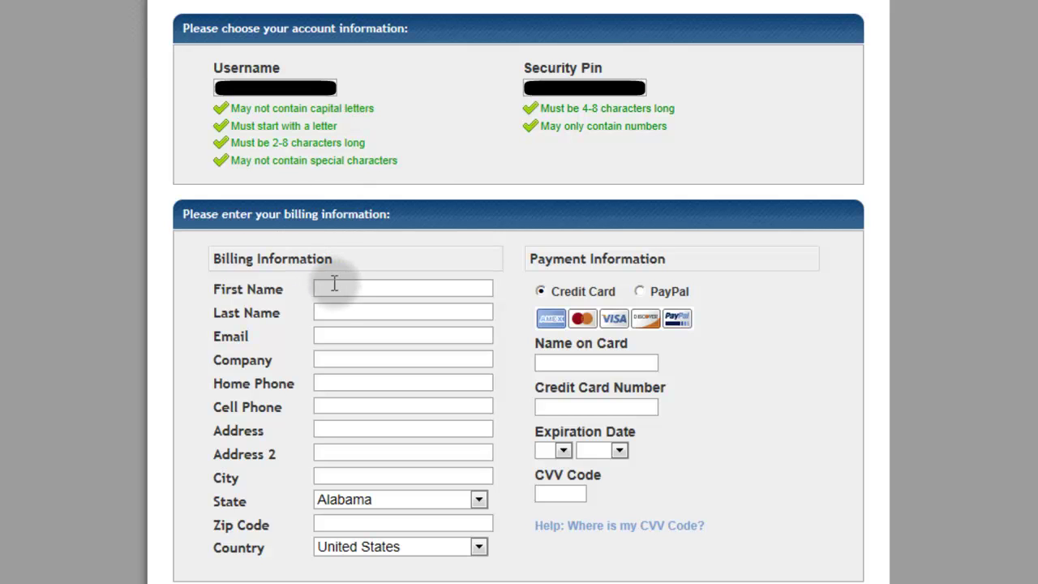
{"action": "left_click", "coordinate": [336, 287]}
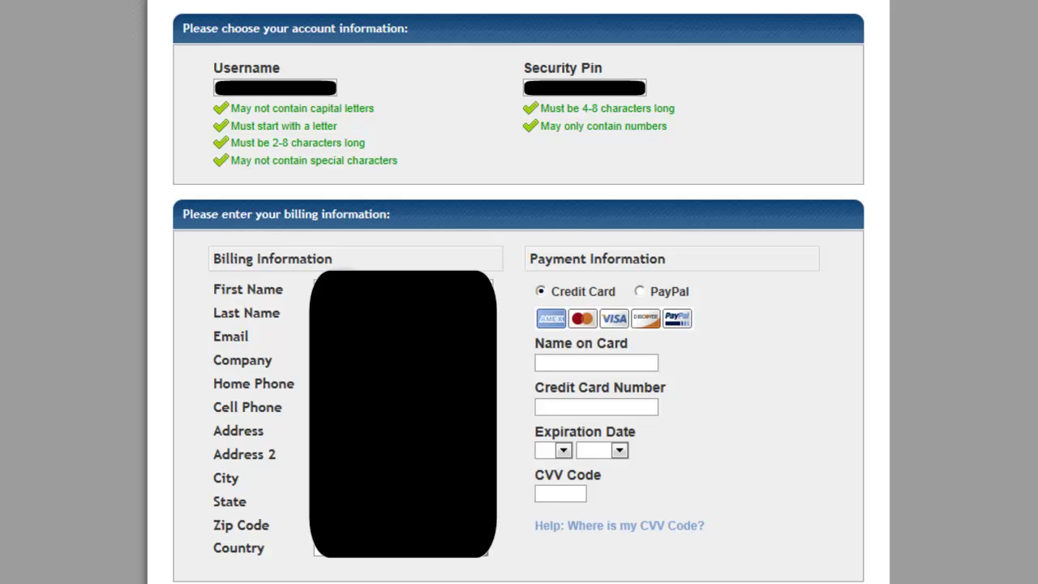
{"action": "left_click", "coordinate": [558, 361]}
{"action": "left_click", "coordinate": [640, 291]}
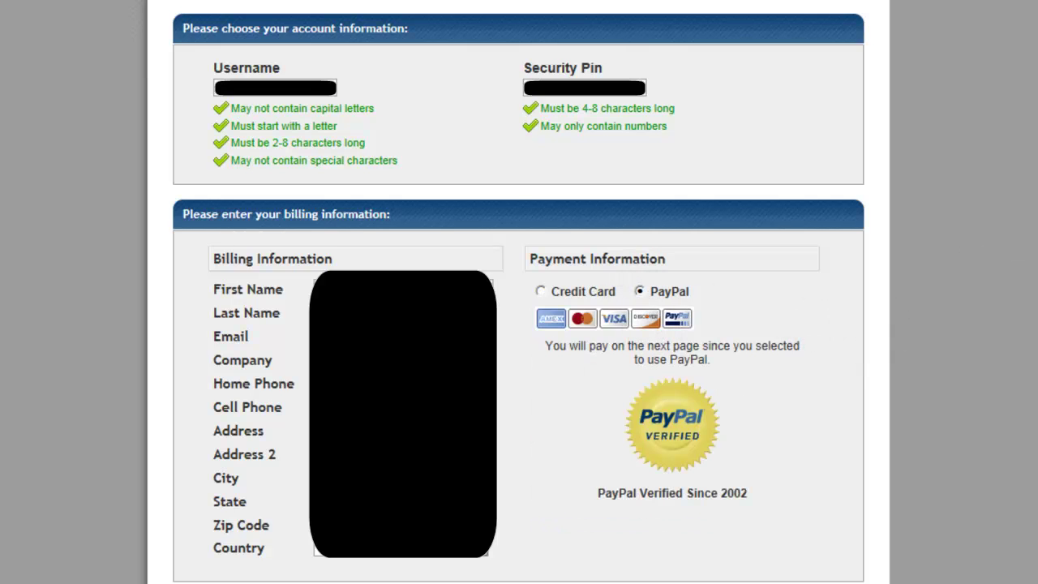
- Remove the Domain Privacy Protection and SiteLock add-ons from the order
{"action": "scroll", "coordinate": [519, 292], "scroll_direction": "down", "scroll_amount": 10}
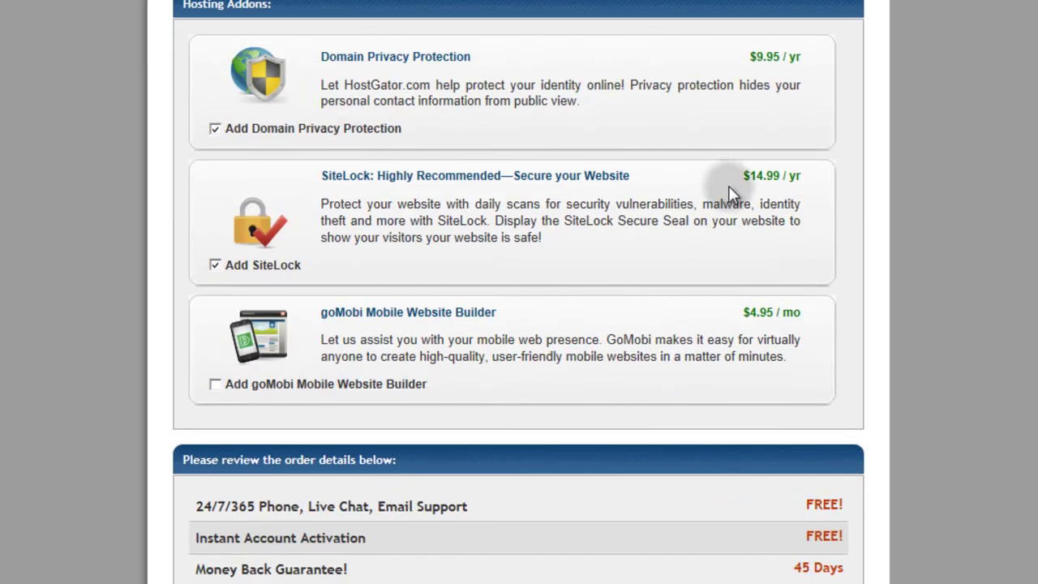
{"action": "left_click", "coordinate": [216, 129]}
{"action": "left_click", "coordinate": [214, 264]}
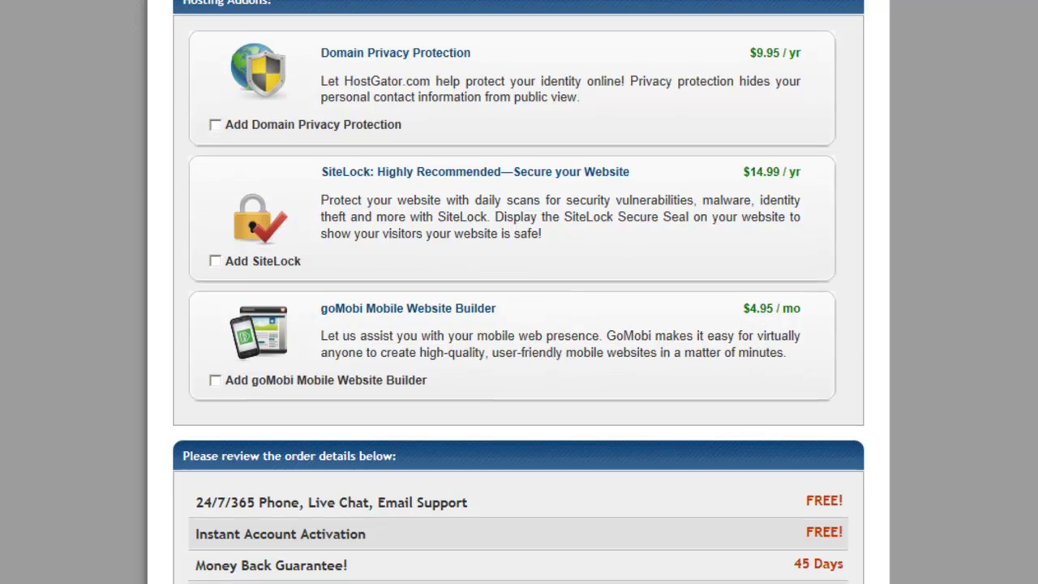
- Submit the order to create the HostGator hosting account
{"action": "scroll", "coordinate": [518, 292], "scroll_direction": "down", "scroll_amount": 1}
{"action": "scroll", "coordinate": [518, 292], "scroll_direction": "down", "scroll_amount": 1}
{"action": "scroll", "coordinate": [518, 292], "scroll_direction": "down", "scroll_amount": 2}
{"action": "scroll", "coordinate": [518, 292], "scroll_direction": "down", "scroll_amount": 1}
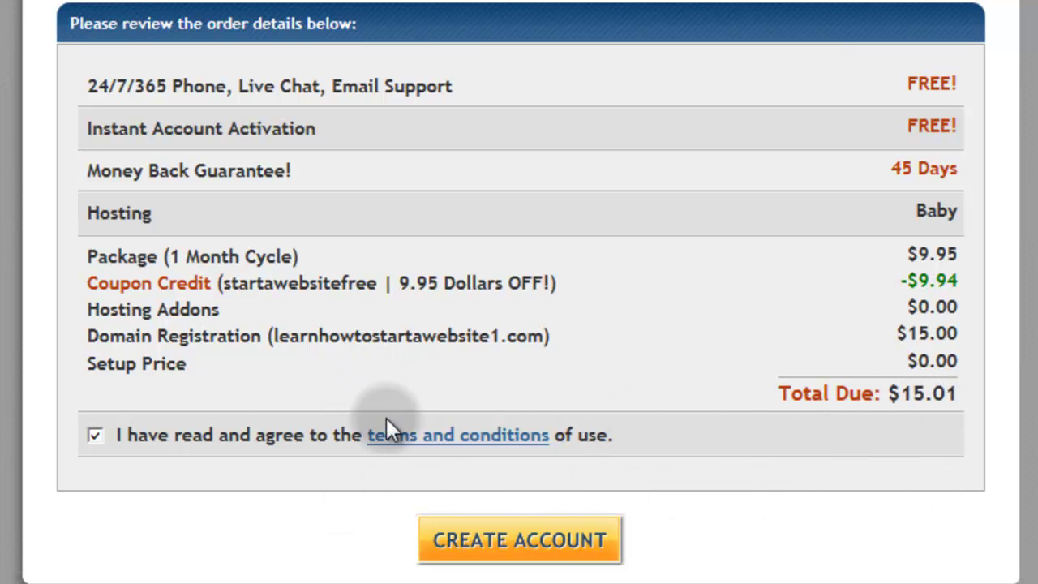
{"action": "left_click", "coordinate": [448, 545]}
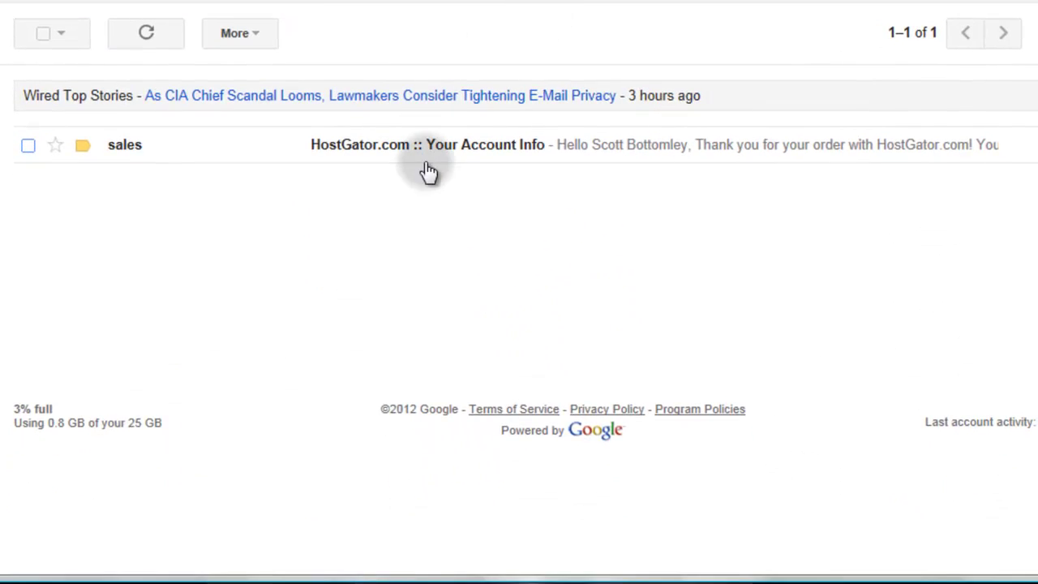
{"action": "mouse_move", "coordinate": [83, 146]}
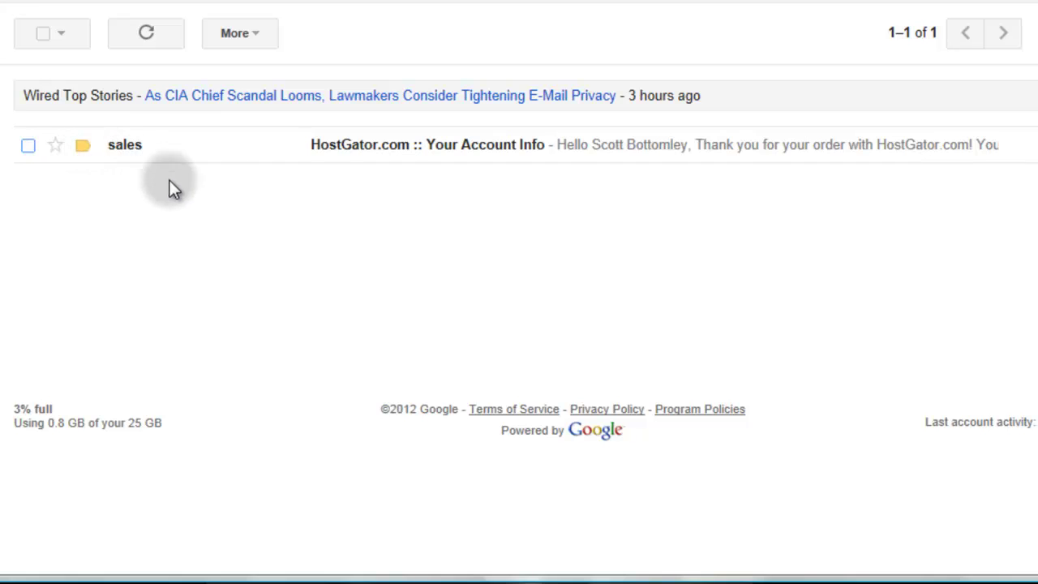
- Open the HostGator 'Your Account Info' email and select the account password
{"action": "left_click", "coordinate": [116, 149]}
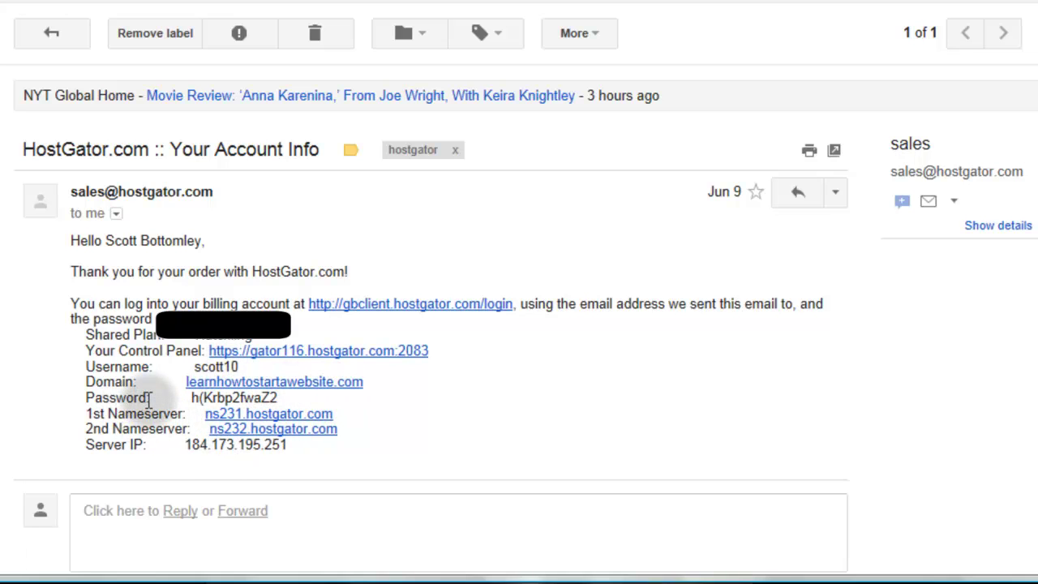
{"action": "left_click_drag", "start_coordinate": [276, 398], "coordinate": [193, 401]}
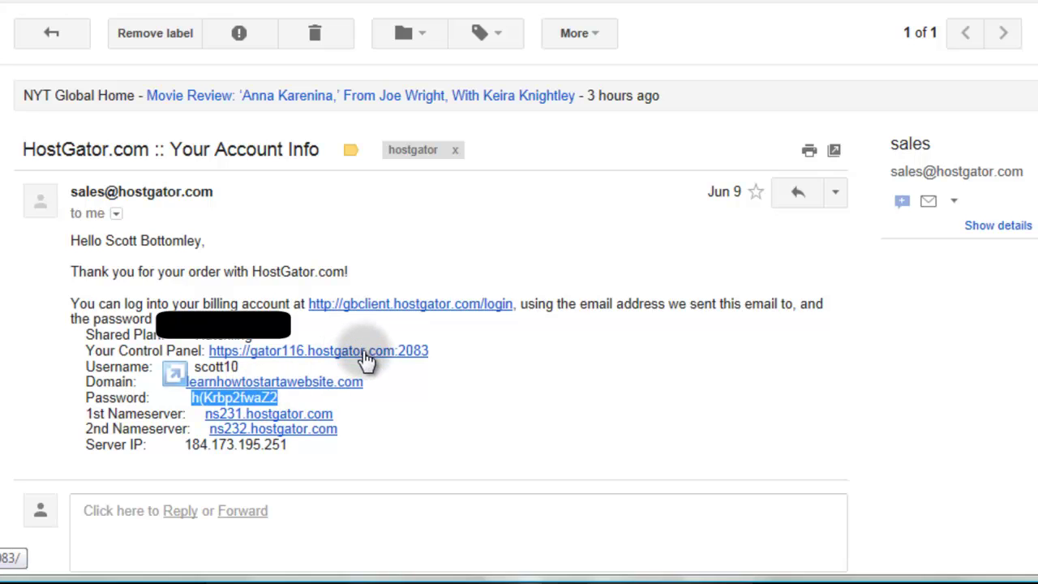
- Log into cPanel as scott with the emailed password and scroll to Software/Services
{"action": "left_click", "coordinate": [366, 352]}
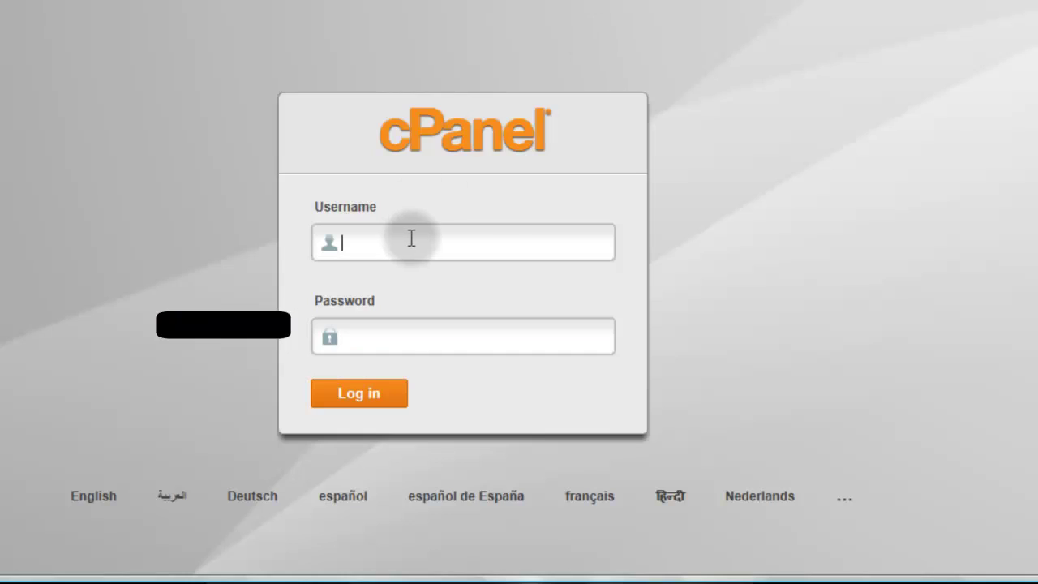
{"action": "type", "text": "sc"}
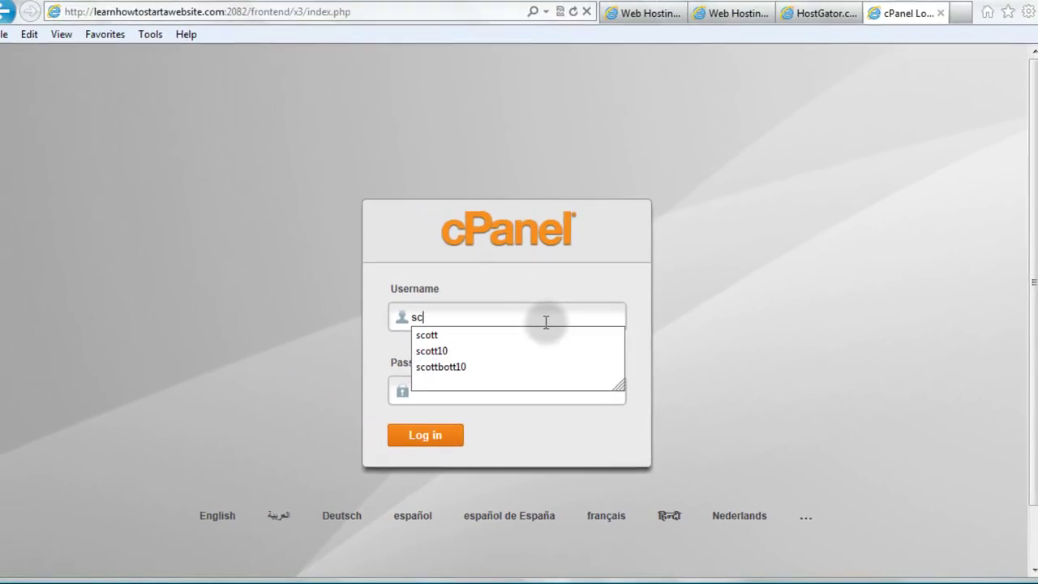
{"action": "type", "text": "ott"}
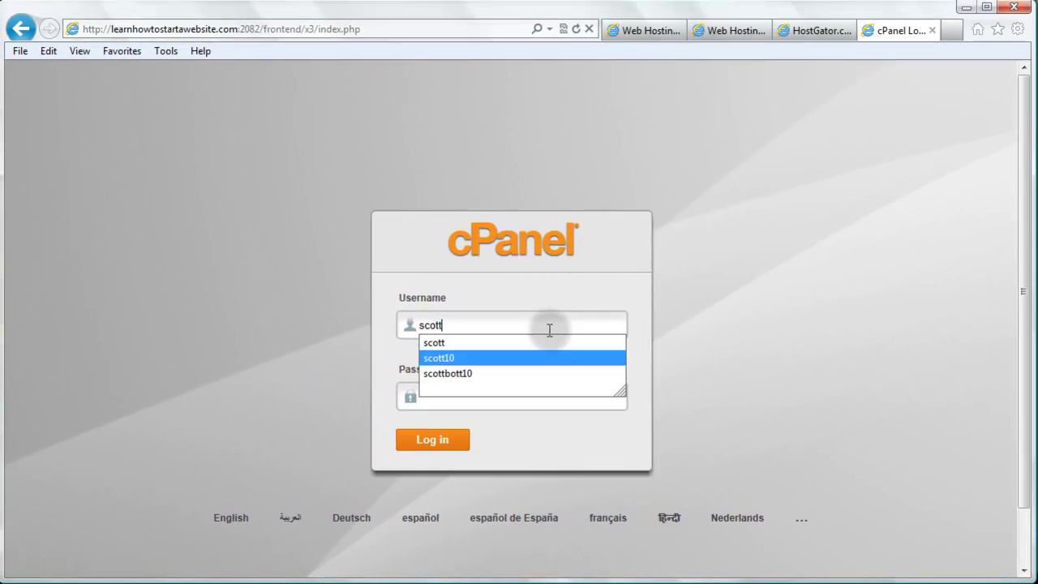
{"action": "key", "text": "Return"}
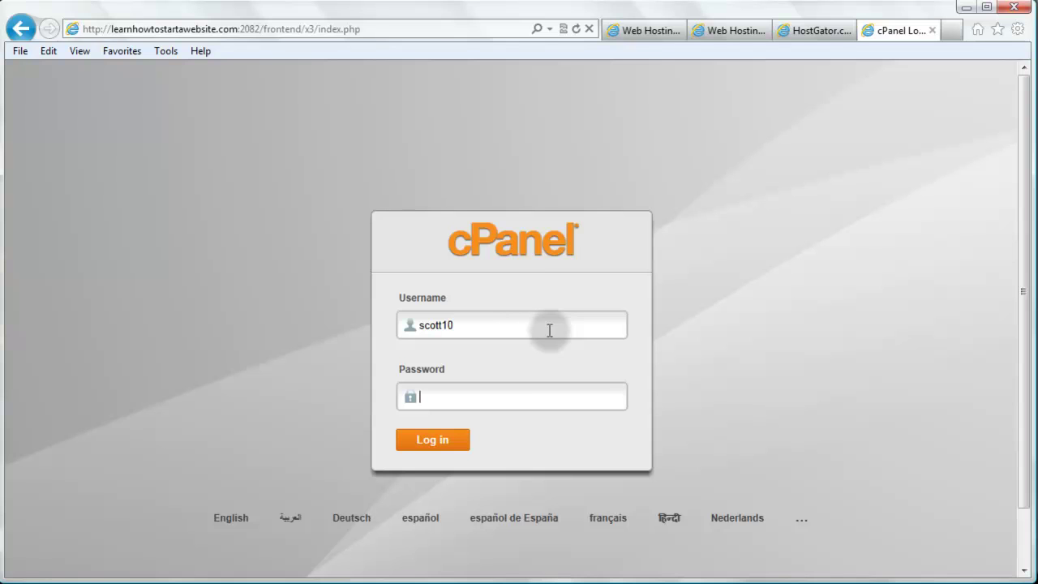
{"action": "key", "text": "Tab"}
{"action": "key", "text": "Return"}
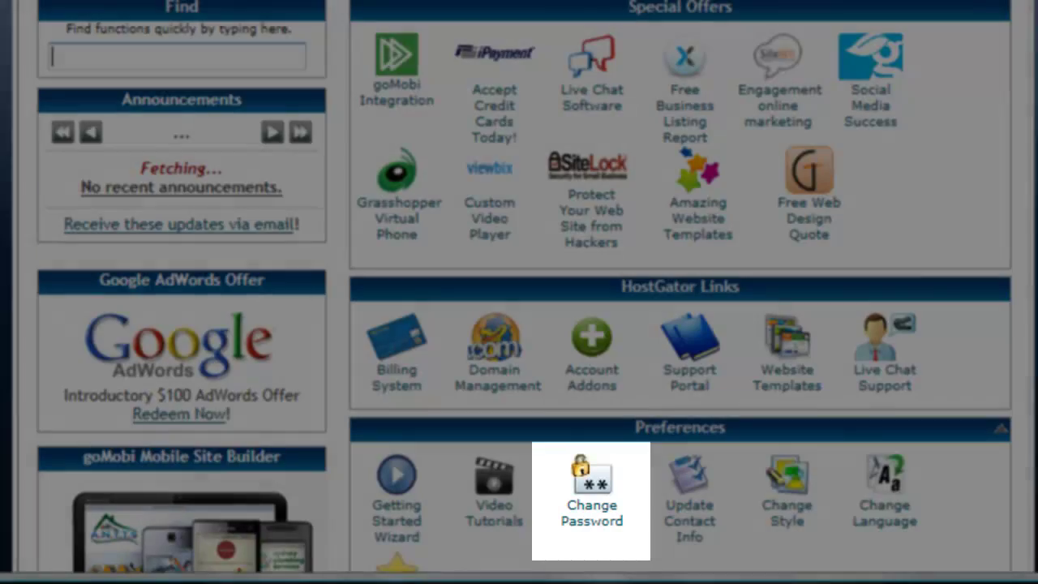
{"action": "scroll", "coordinate": [519, 292], "scroll_direction": "down", "scroll_amount": 1}
{"action": "scroll", "coordinate": [519, 292], "scroll_direction": "down", "scroll_amount": 7}
{"action": "scroll", "coordinate": [519, 292], "scroll_direction": "down", "scroll_amount": 9}
{"action": "scroll", "coordinate": [519, 292], "scroll_direction": "down", "scroll_amount": 3}
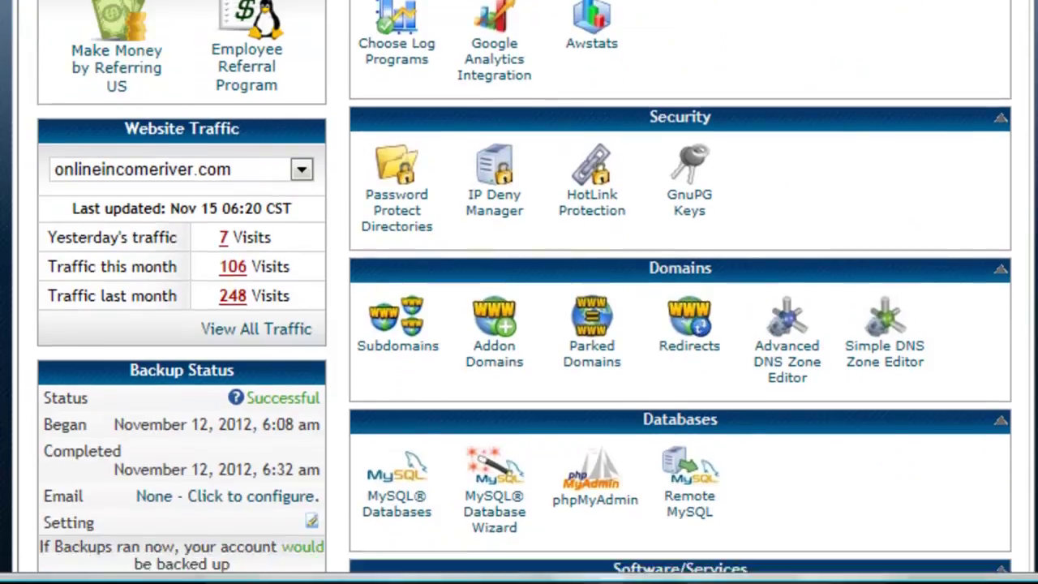
{"action": "scroll", "coordinate": [519, 292], "scroll_direction": "down", "scroll_amount": 4}
{"action": "scroll", "coordinate": [519, 292], "scroll_direction": "down", "scroll_amount": 3}
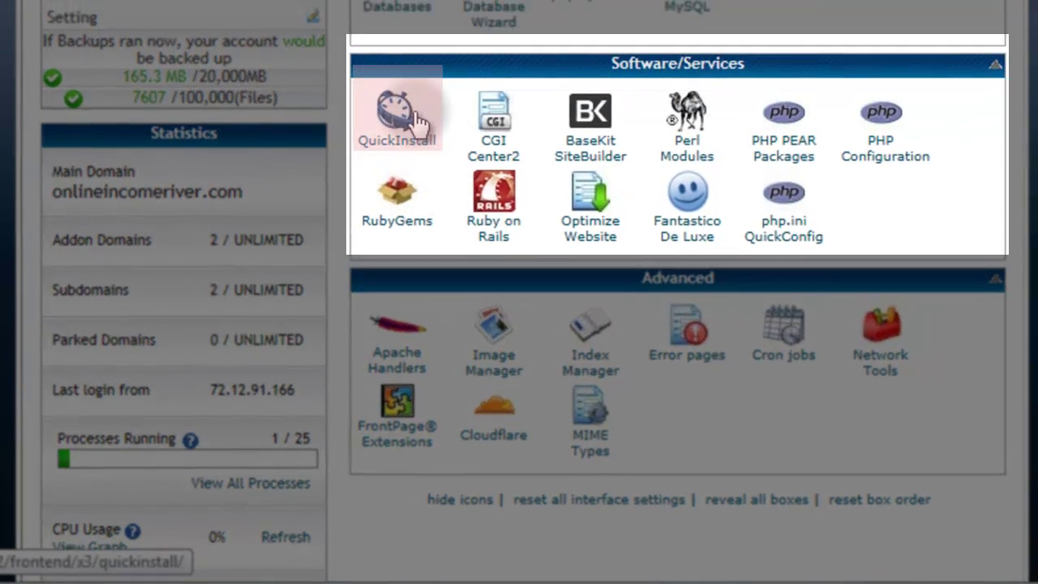
- Open QuickInstall and choose WordPress as the software to install
{"action": "left_click", "coordinate": [413, 101]}
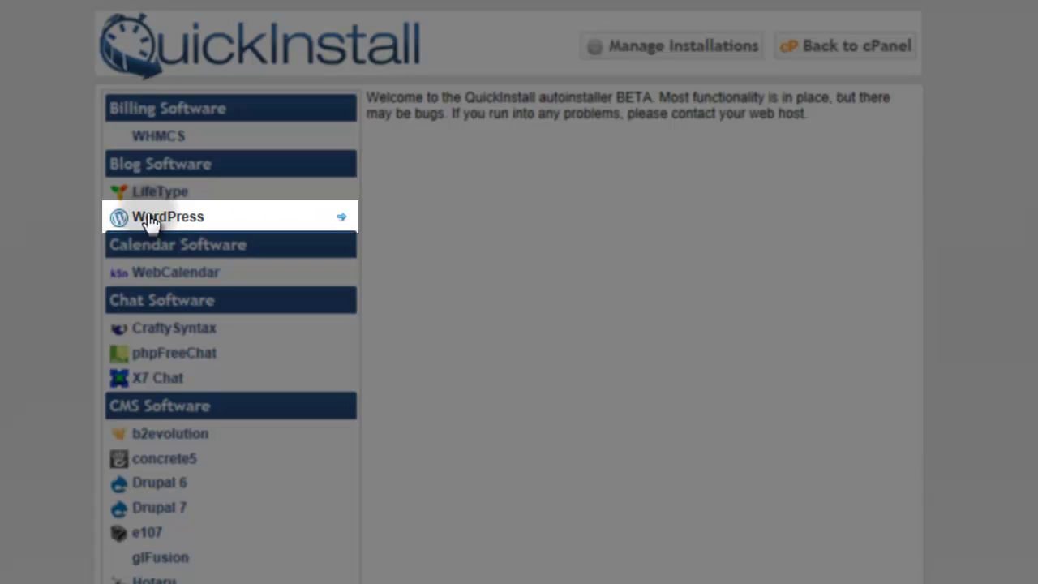
{"action": "left_click", "coordinate": [151, 219]}
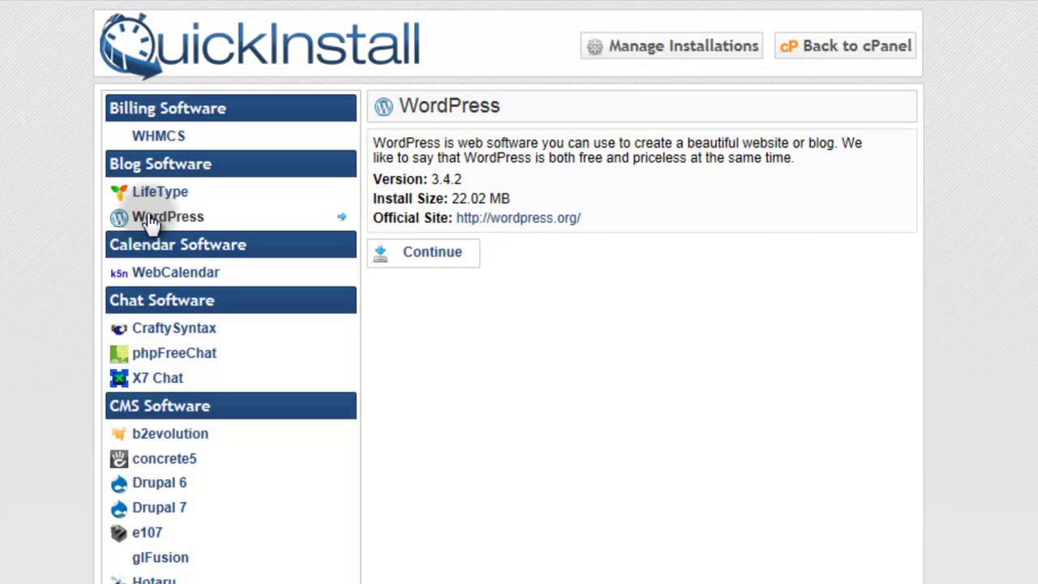
{"action": "left_click", "coordinate": [434, 256]}
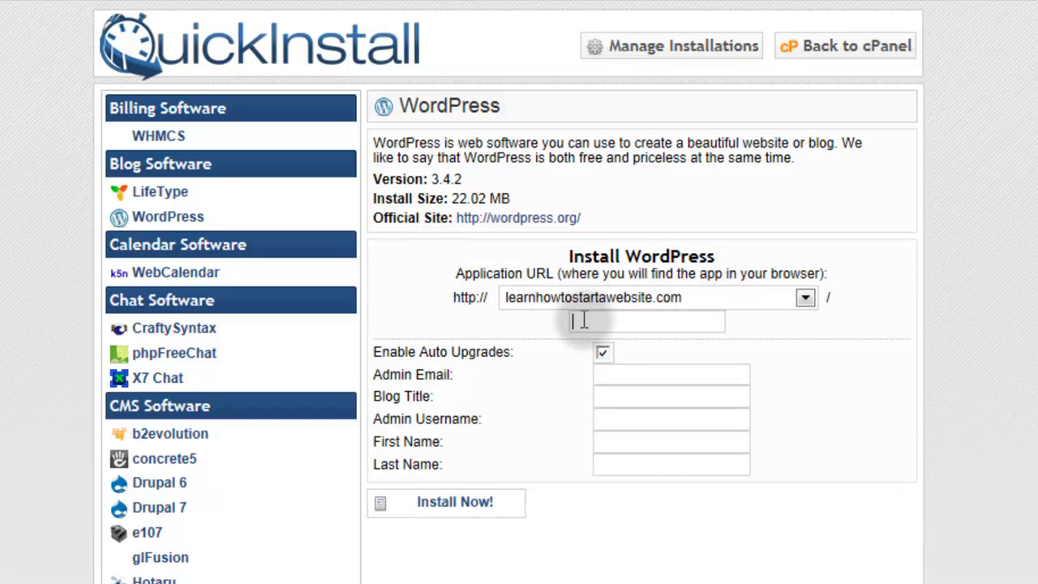
- Enter the admin email and the blog title 'Start A Webstie'
{"action": "left_click", "coordinate": [621, 371]}
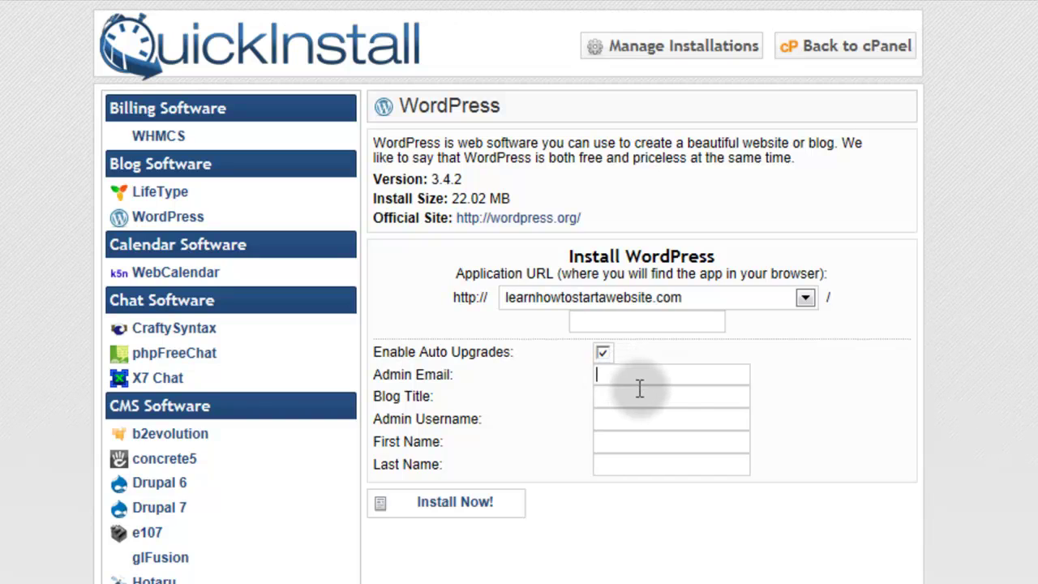
{"action": "type", "text": "sbot"}
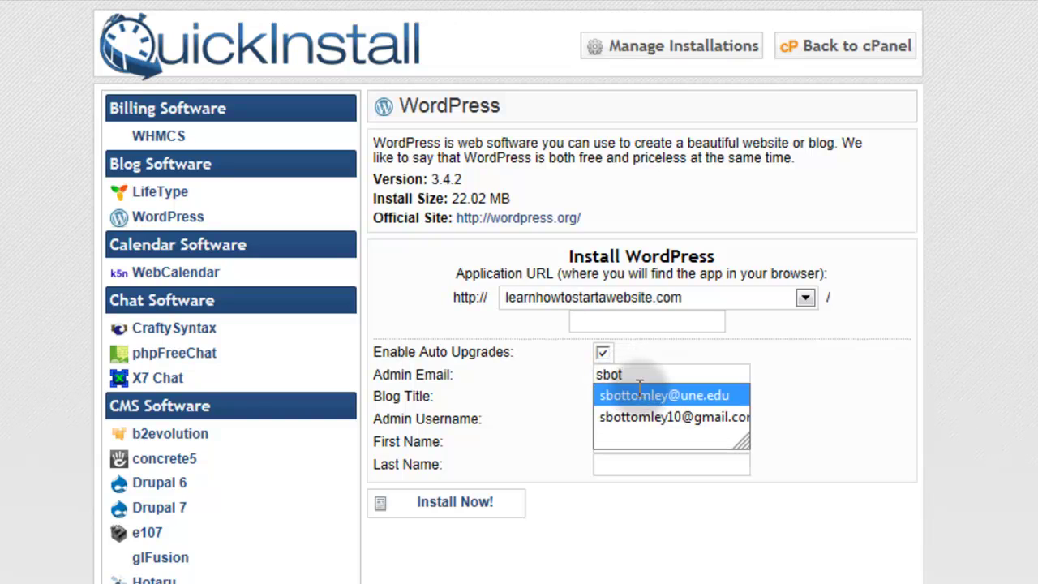
{"action": "left_click", "coordinate": [639, 391]}
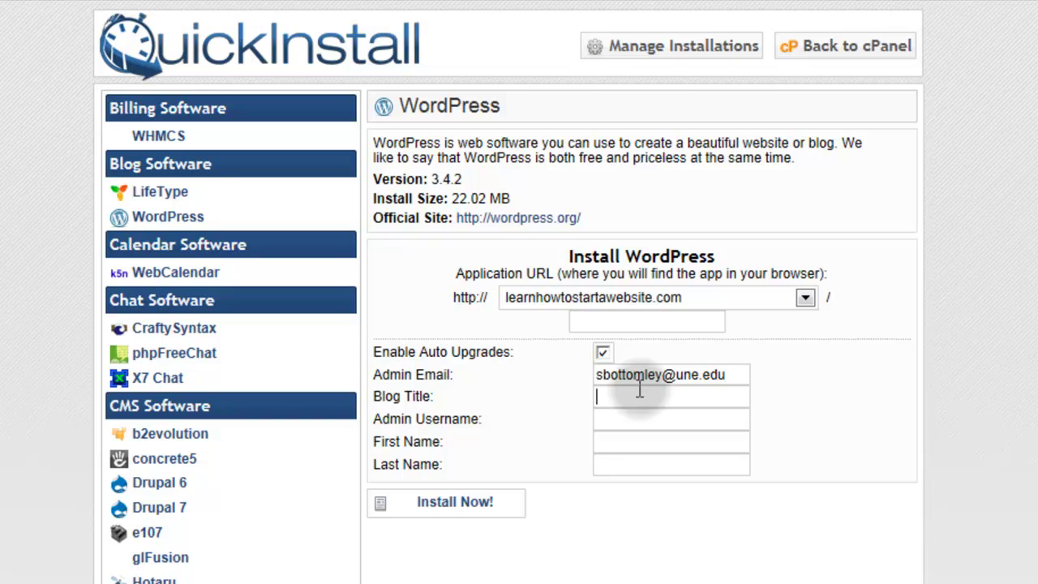
{"action": "type", "text": "Start "}
{"action": "type", "text": "A Websti"}
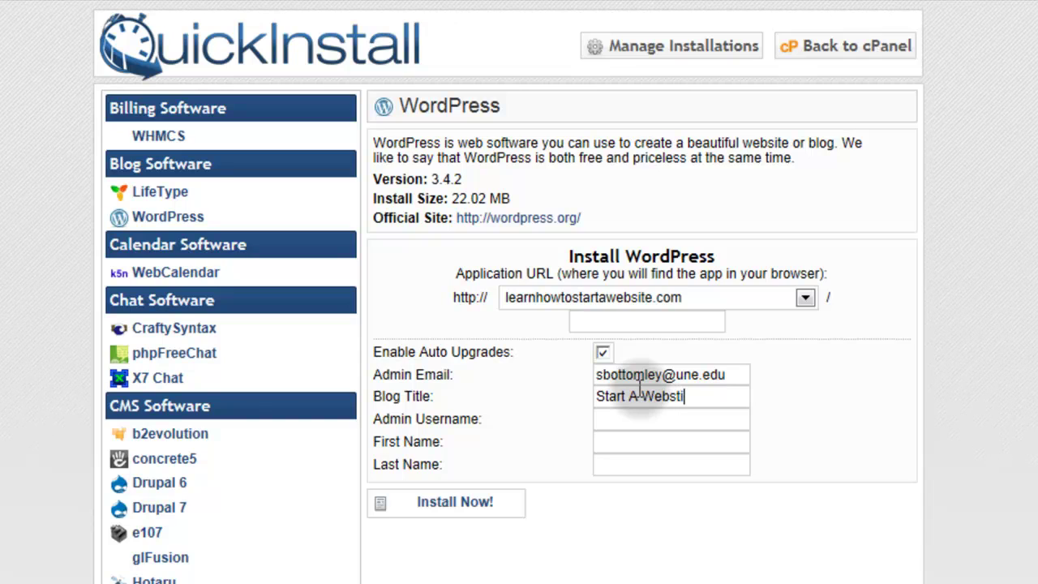
{"action": "type", "text": "e"}
- Set the admin username to scott and the name to Scott Bottom
{"action": "left_click", "coordinate": [641, 418]}
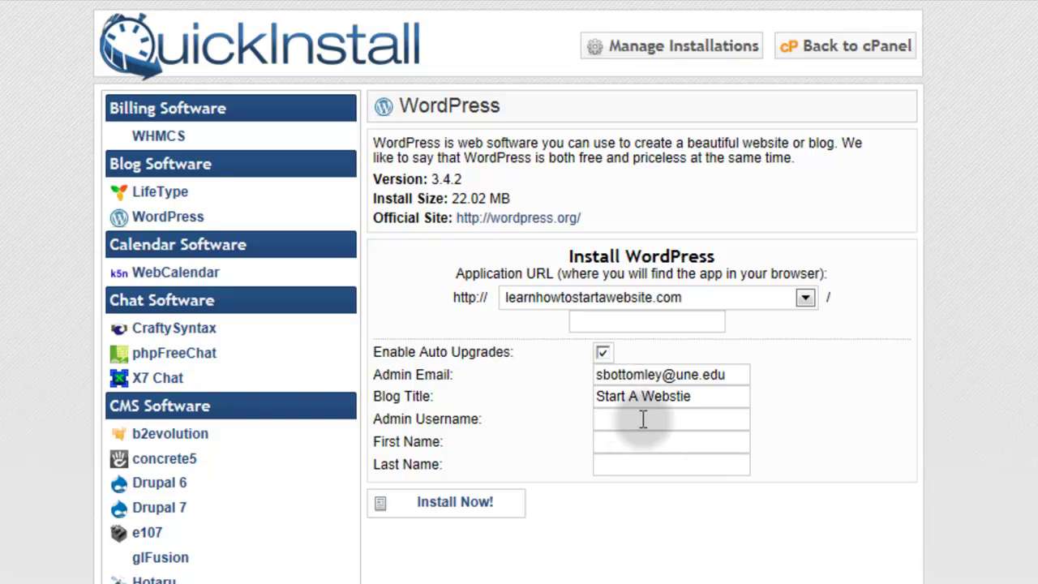
{"action": "type", "text": "scott"}
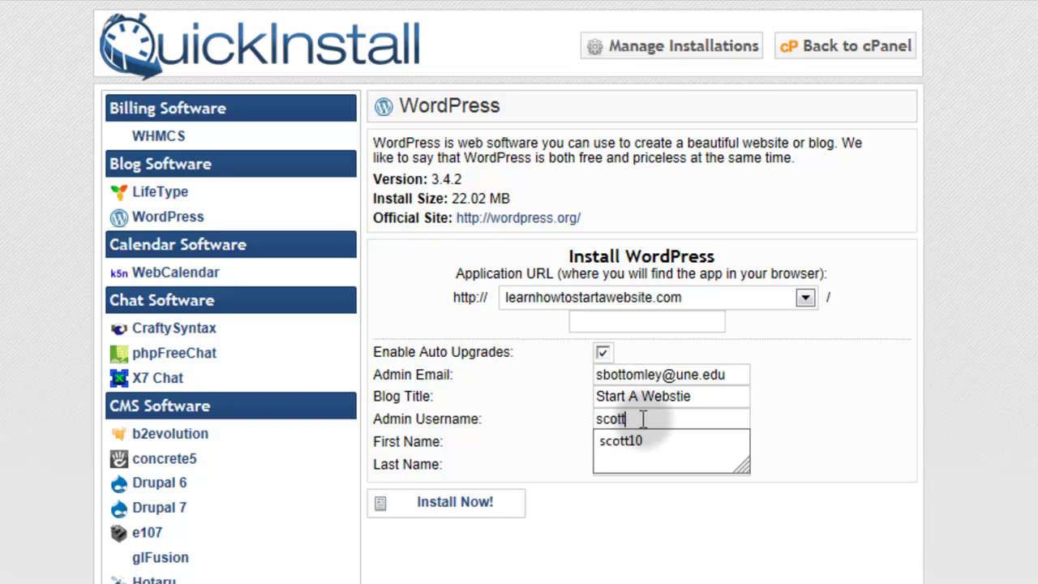
{"action": "key", "text": "Down"}
{"action": "key", "text": "Return"}
{"action": "key", "text": "Tab"}
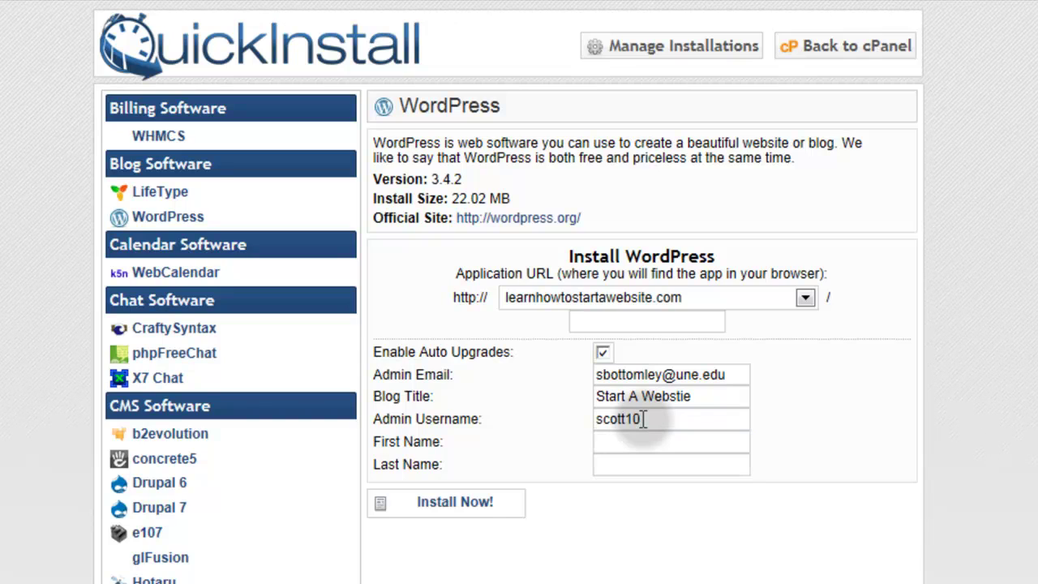
{"action": "type", "text": "Scott"}
{"action": "key", "text": "Tab"}
{"action": "type", "text": "Bottom"}
{"action": "key", "text": "Down"}
{"action": "key", "text": "Return"}
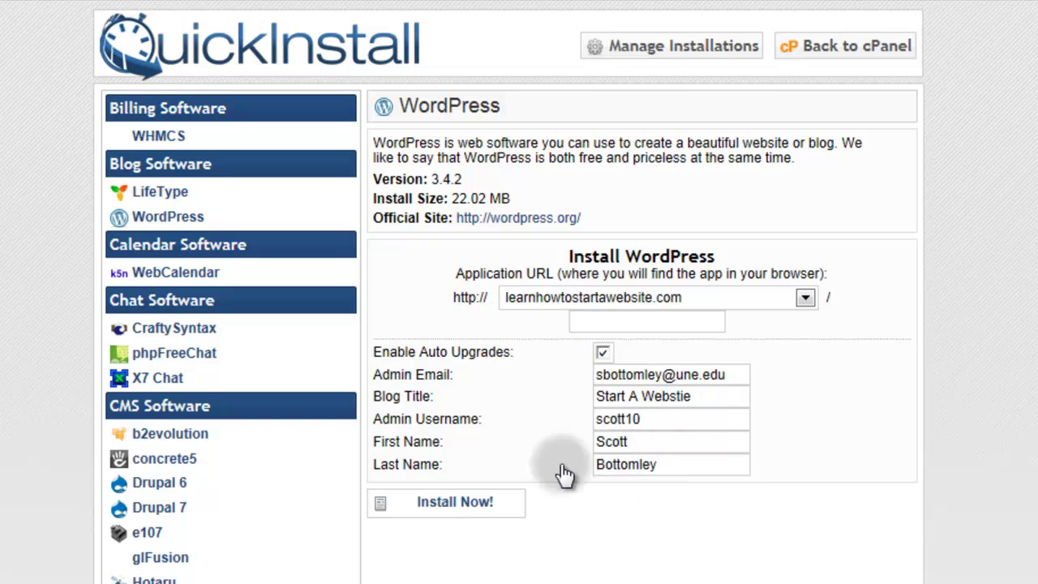
- Run the WordPress install and select the generated admin password
{"action": "left_click", "coordinate": [469, 506]}
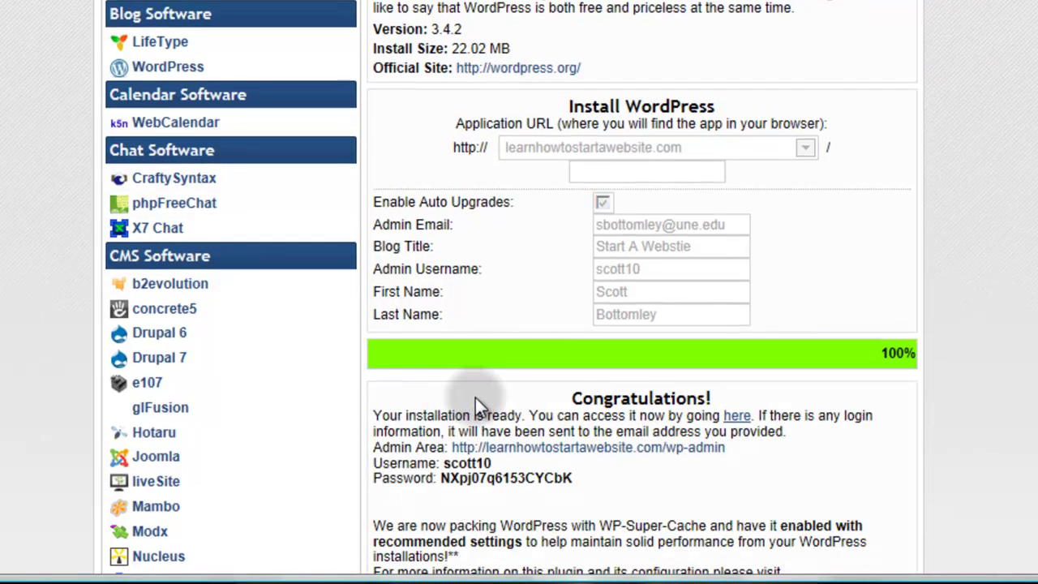
{"action": "scroll", "coordinate": [475, 397], "scroll_direction": "down", "scroll_amount": 1}
{"action": "scroll", "coordinate": [475, 398], "scroll_direction": "down", "scroll_amount": 1}
{"action": "scroll", "coordinate": [475, 397], "scroll_direction": "down", "scroll_amount": 1}
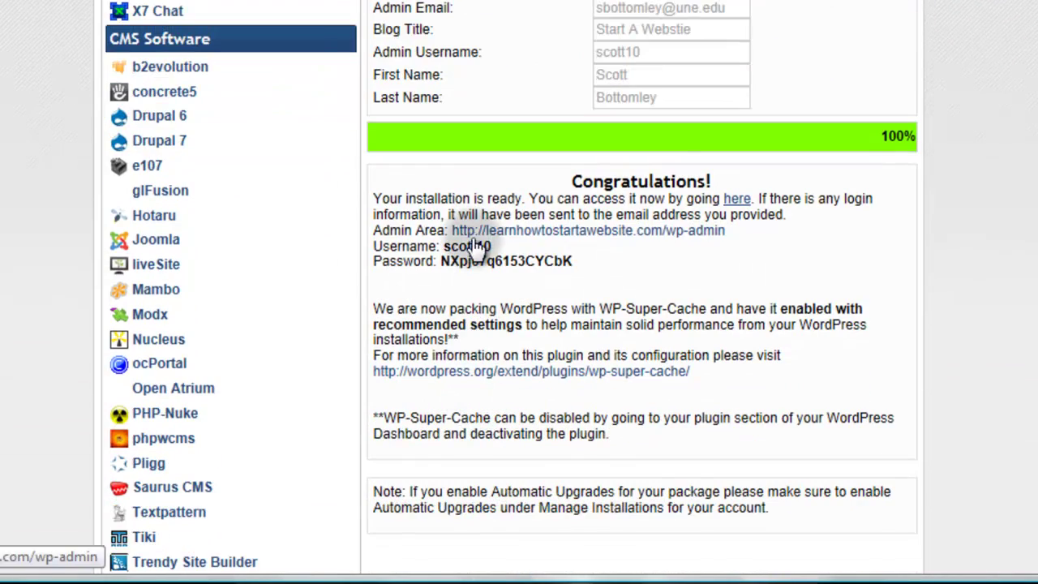
{"action": "double_click", "coordinate": [557, 264]}
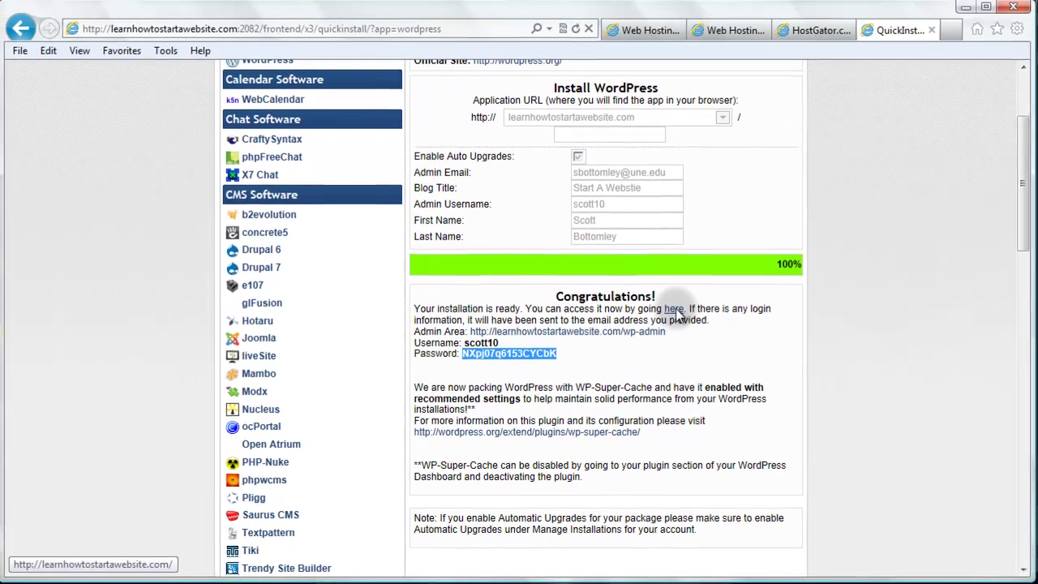
- Visit the new site, view its Sample Page, return Home and scroll to the Meta sidebar
{"action": "left_click", "coordinate": [677, 311]}
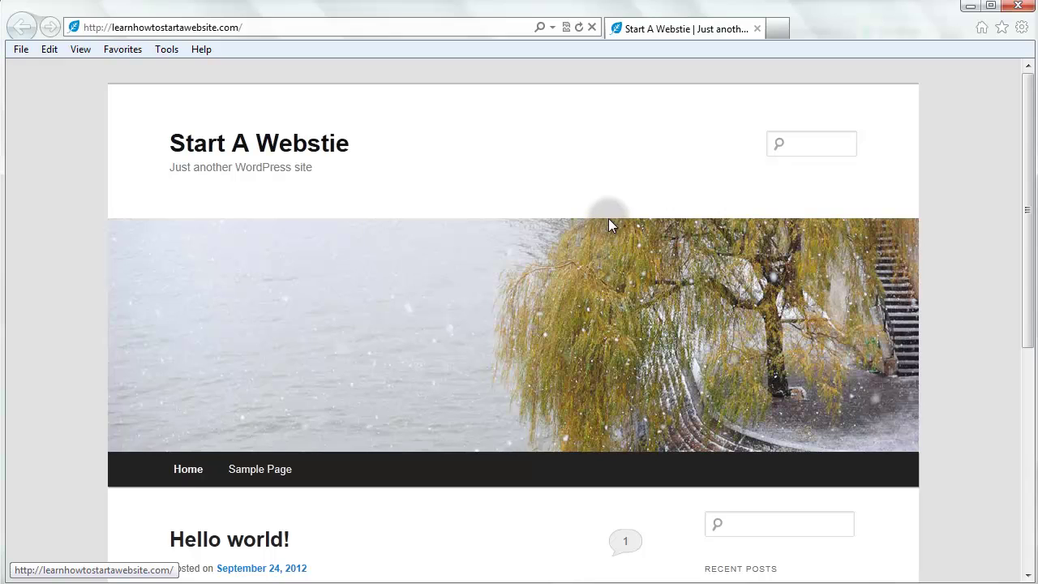
{"action": "left_click_drag", "start_coordinate": [1025, 120], "coordinate": [1028, 213]}
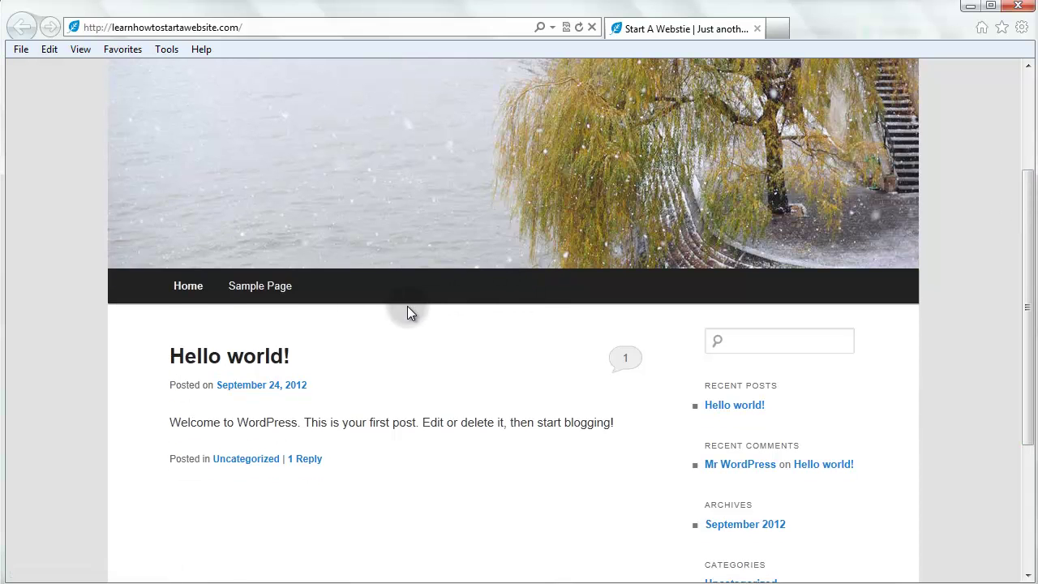
{"action": "left_click", "coordinate": [245, 291]}
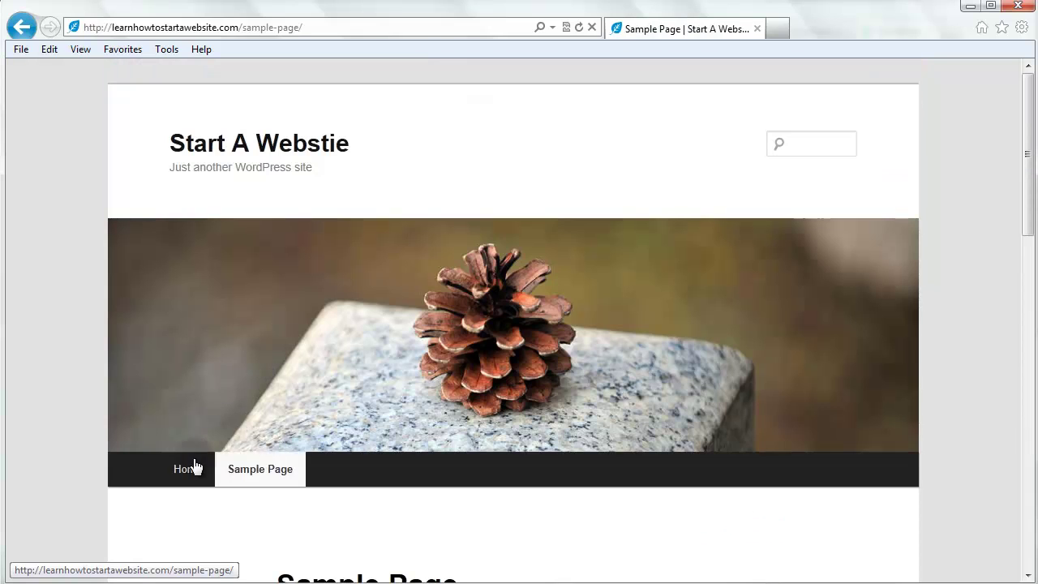
{"action": "left_click", "coordinate": [188, 475]}
{"action": "scroll", "coordinate": [243, 475], "scroll_direction": "down", "scroll_amount": 1}
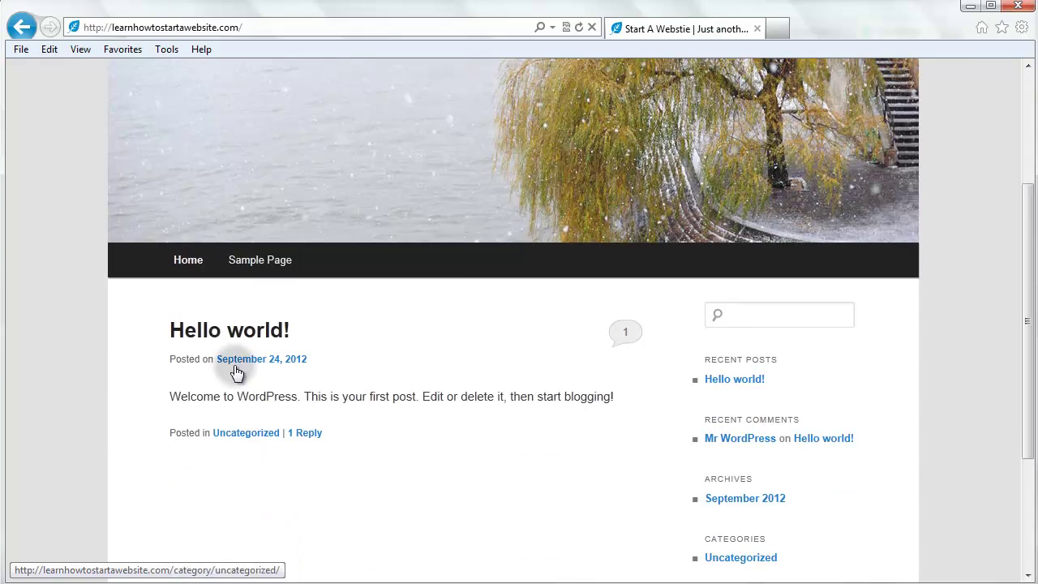
{"action": "scroll", "coordinate": [531, 448], "scroll_direction": "down", "scroll_amount": 1}
{"action": "scroll", "coordinate": [536, 450], "scroll_direction": "down", "scroll_amount": 1}
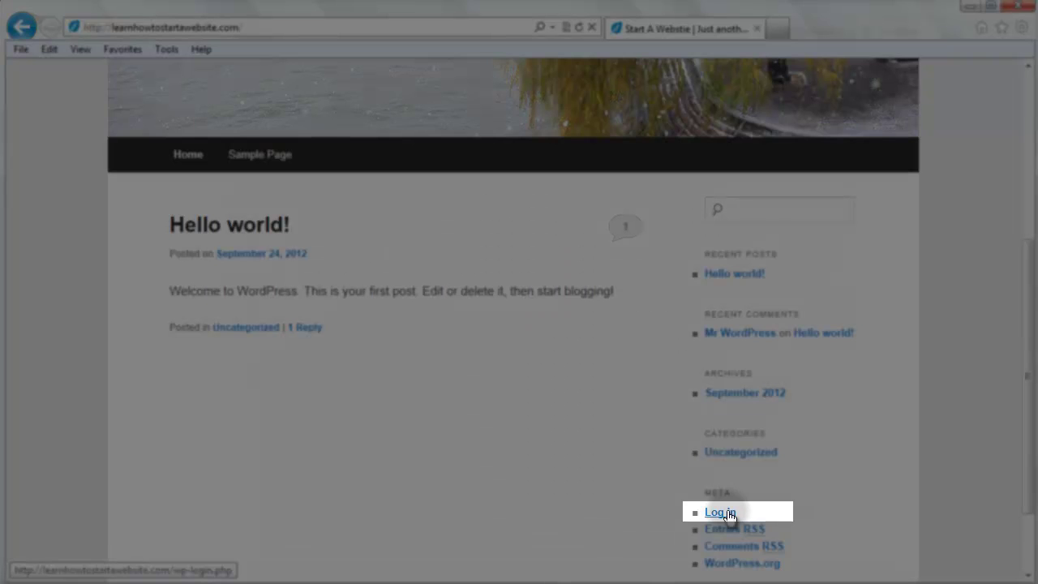
- Log into wp-admin with the remembered username and the copied admin password
{"action": "left_click", "coordinate": [727, 514]}
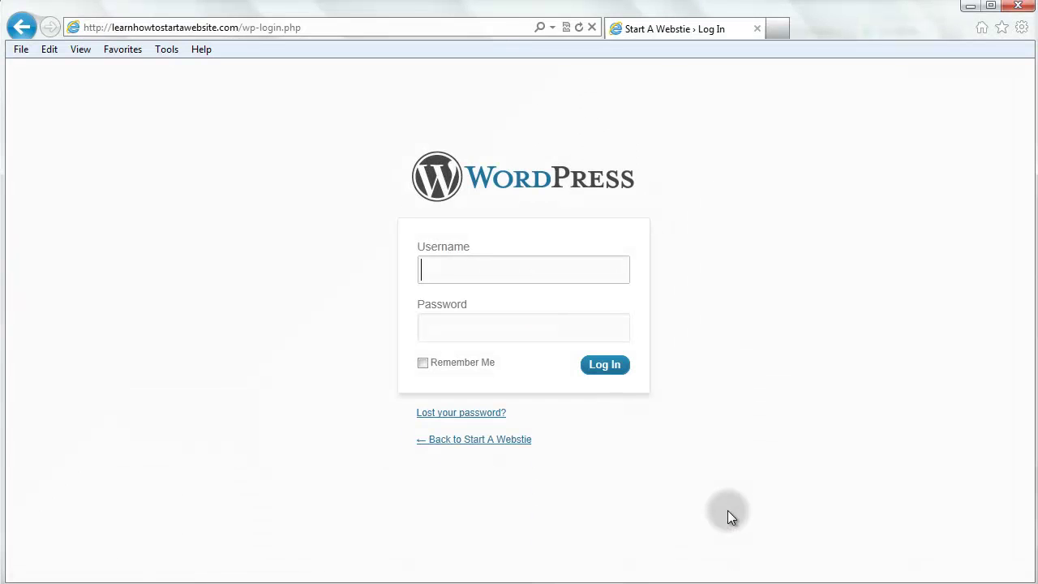
{"action": "left_click", "coordinate": [470, 273]}
{"action": "type", "text": "s"}
{"action": "key", "text": "Down"}
{"action": "key", "text": "Tab"}
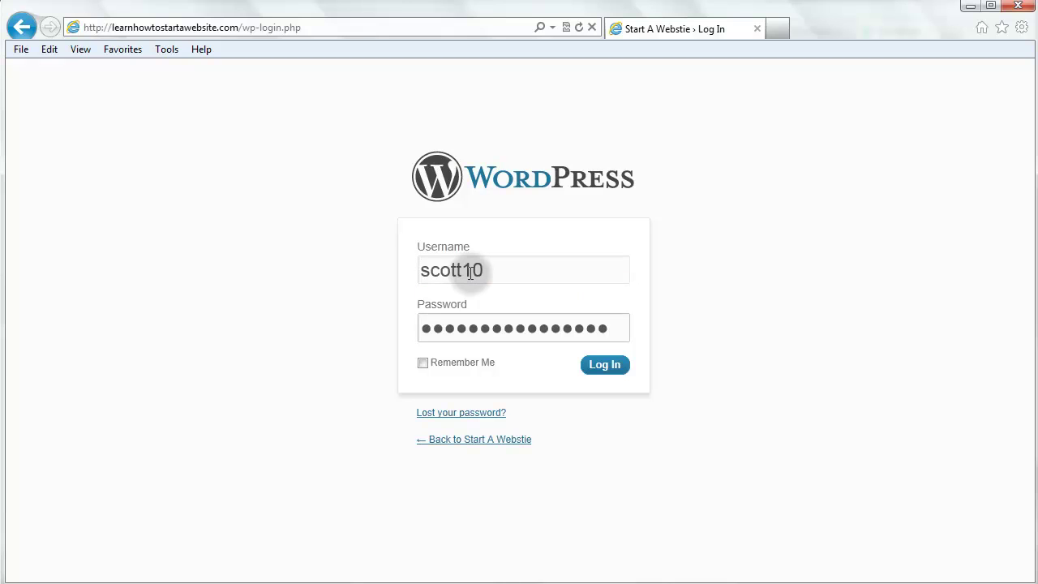
{"action": "key", "text": "Return"}
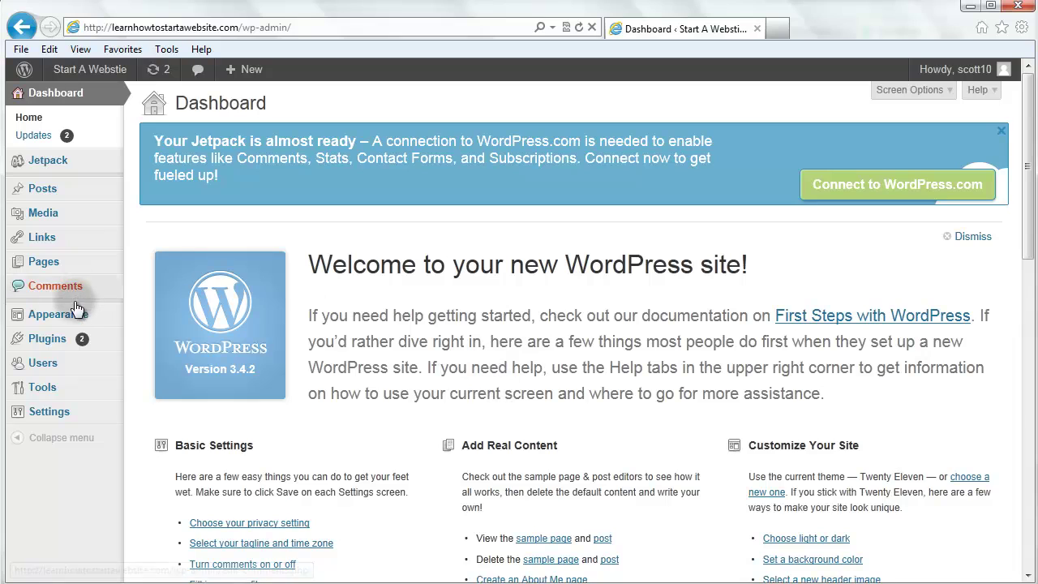
{"action": "mouse_move", "coordinate": [57, 314]}
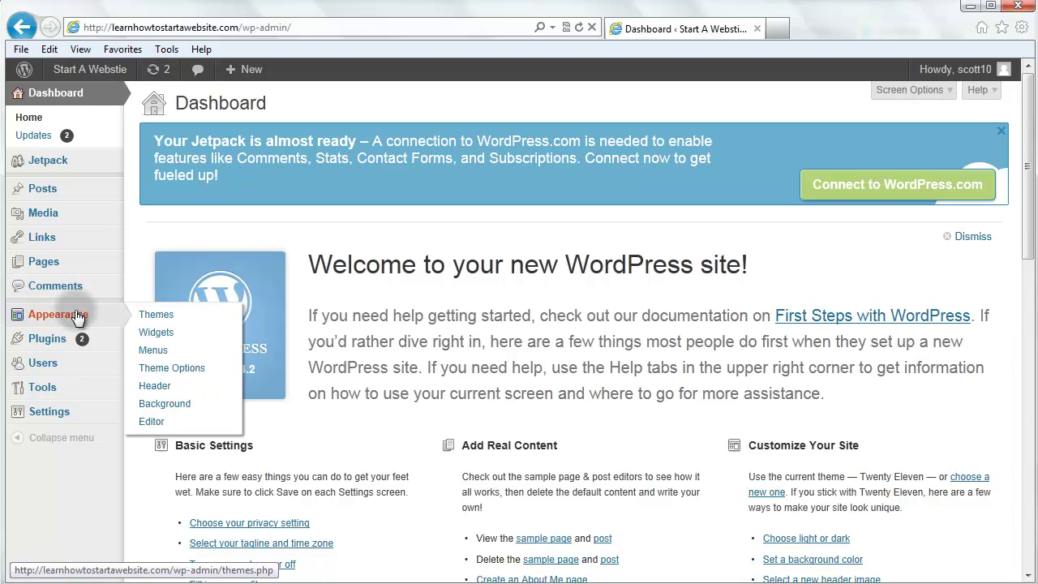
- Find Montezuma among the featured themes, then install and activate it
{"action": "left_click", "coordinate": [164, 321]}
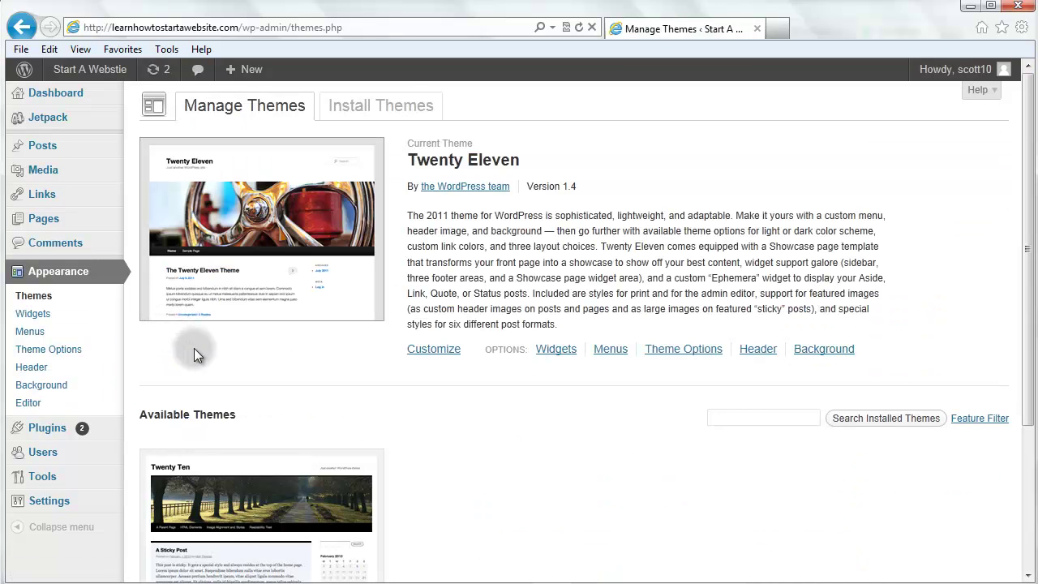
{"action": "left_click", "coordinate": [395, 107]}
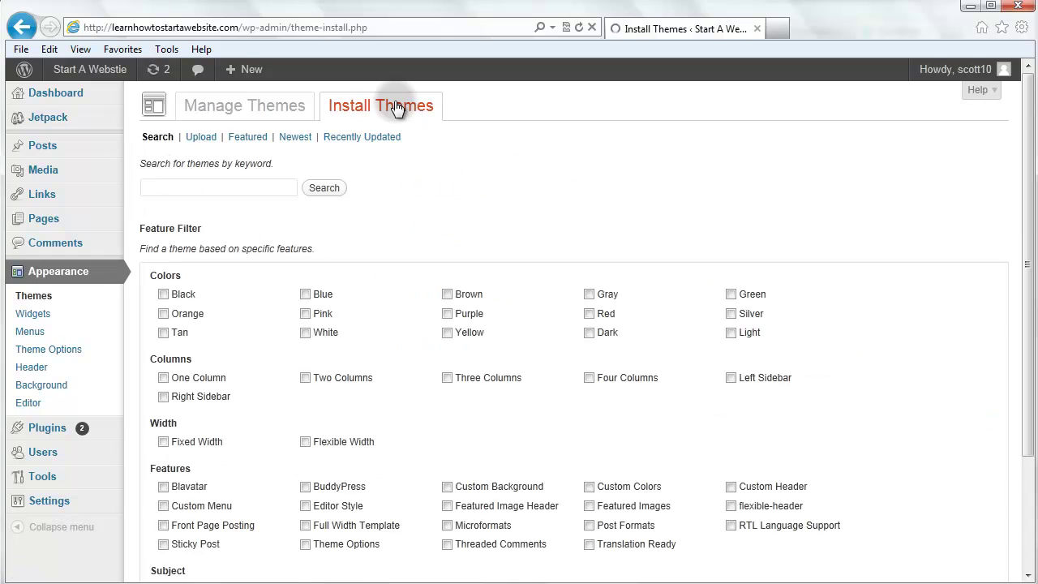
{"action": "left_click", "coordinate": [247, 139]}
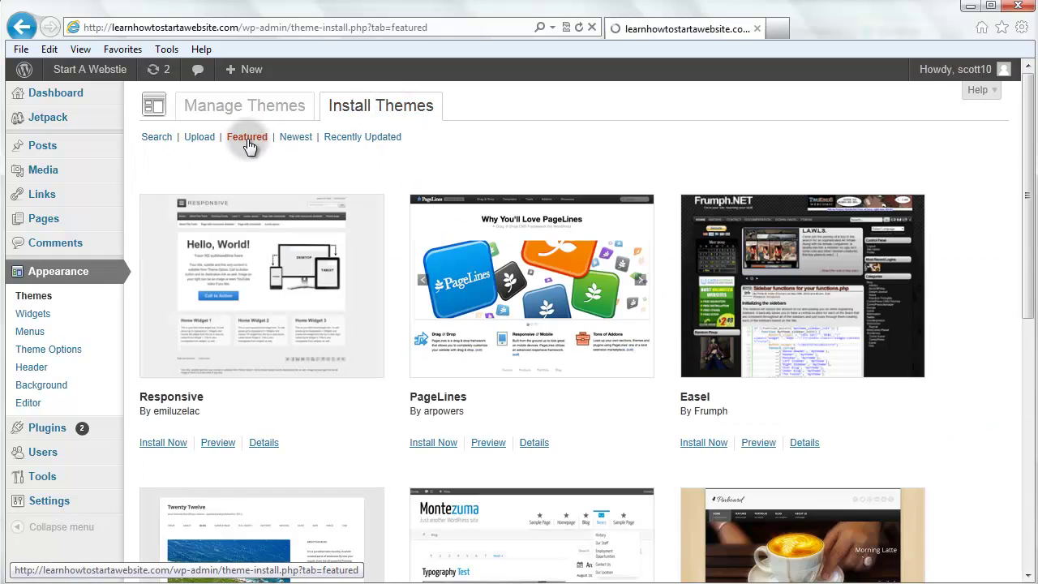
{"action": "scroll", "coordinate": [366, 288], "scroll_direction": "down", "scroll_amount": 1}
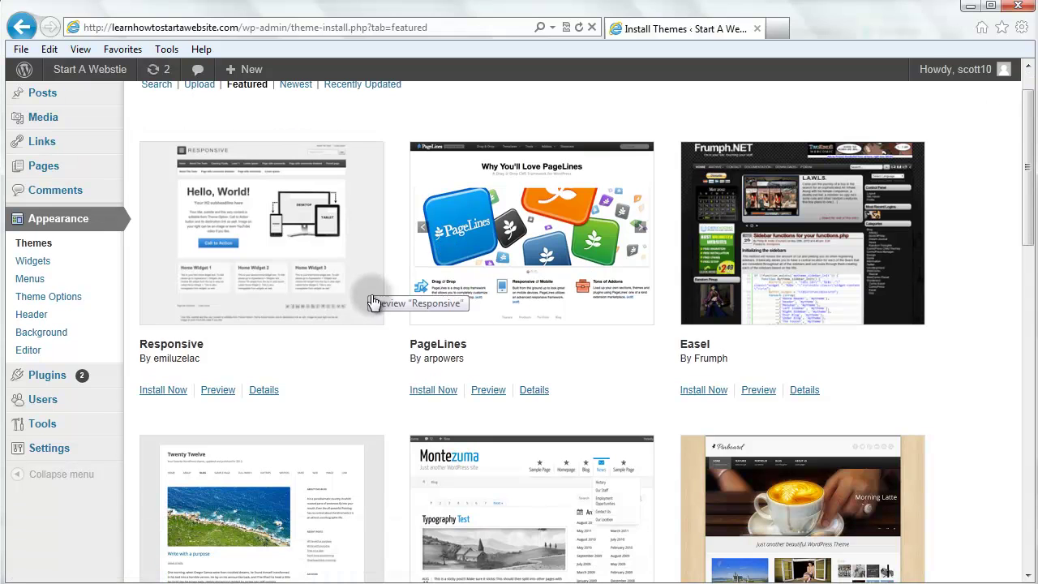
{"action": "scroll", "coordinate": [367, 293], "scroll_direction": "down", "scroll_amount": 2}
{"action": "scroll", "coordinate": [372, 297], "scroll_direction": "down", "scroll_amount": 2}
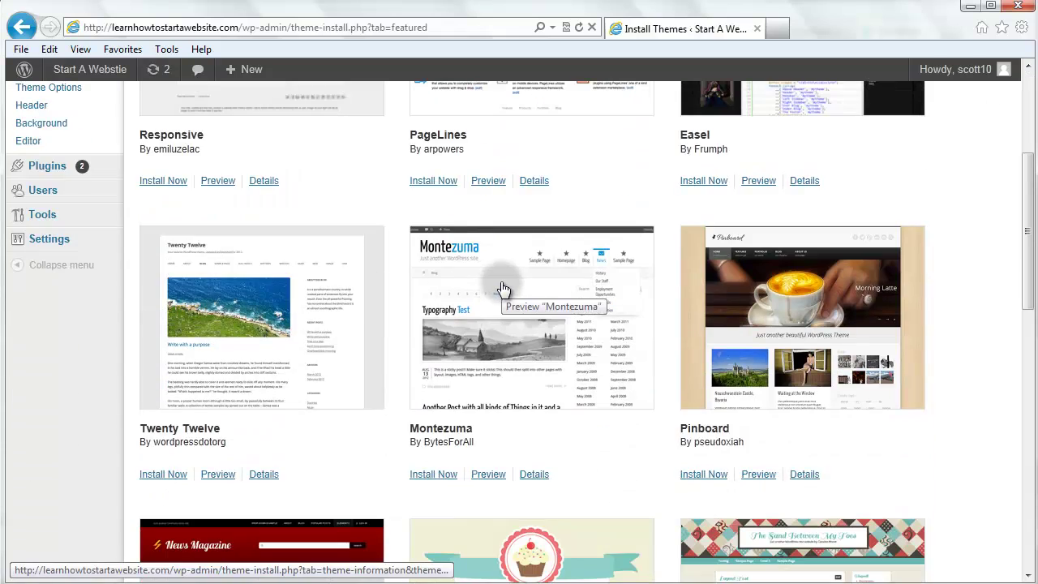
{"action": "left_click", "coordinate": [434, 477]}
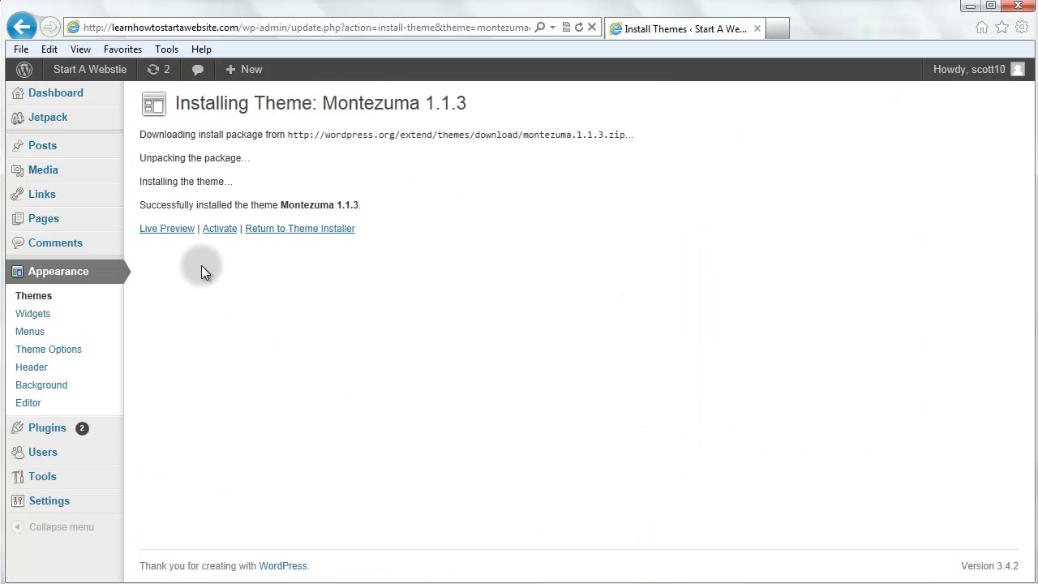
{"action": "left_click", "coordinate": [223, 231]}
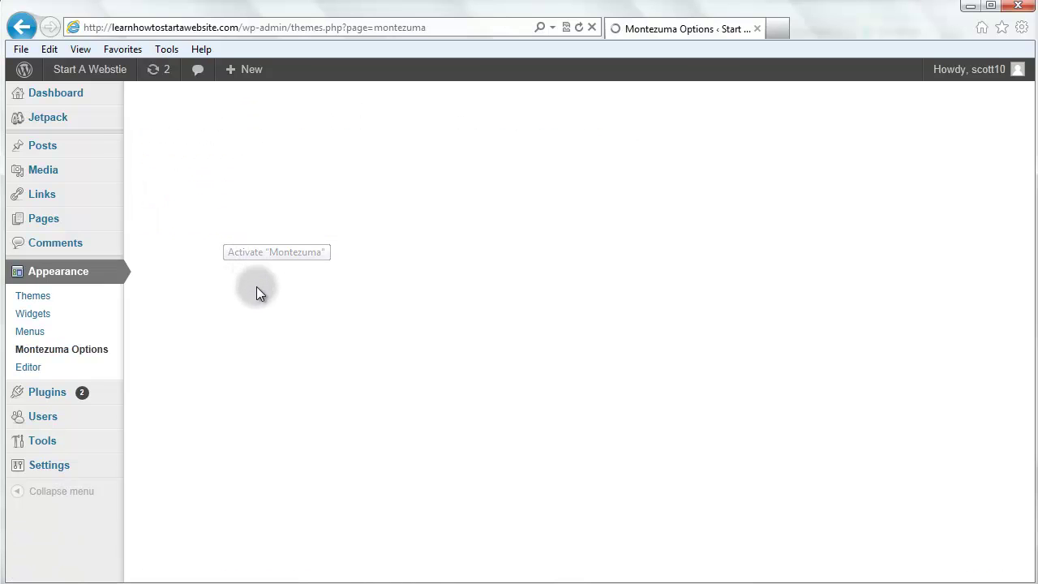
- Visit the site's front-end home page to see the new Montezuma design
{"action": "left_click", "coordinate": [90, 69]}
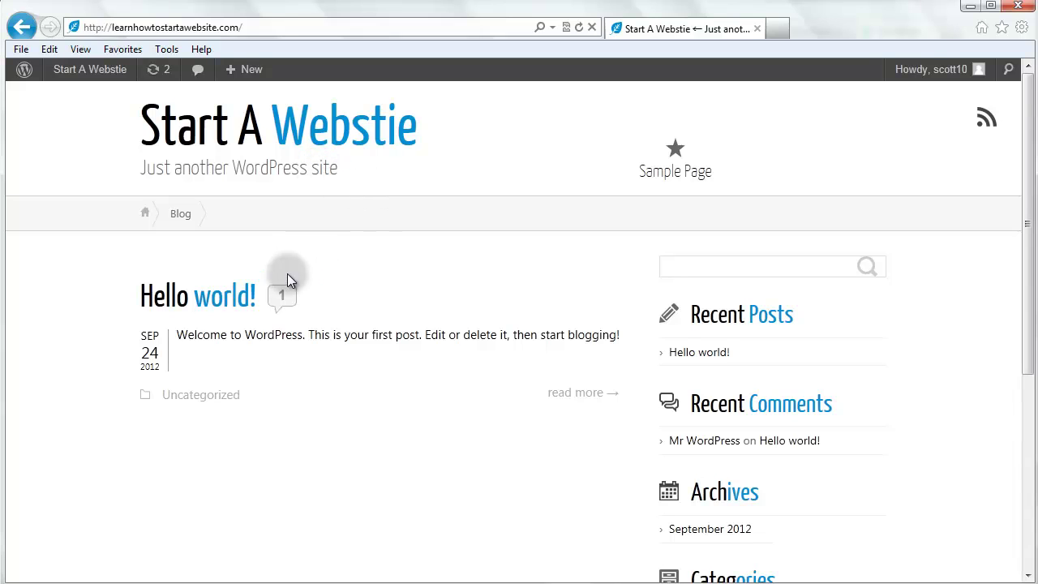
- Draft a new post titled 'Start Awebsite for $15 in Just 10 min' with a Hostgator $15 paragraph
{"action": "left_click", "coordinate": [91, 71]}
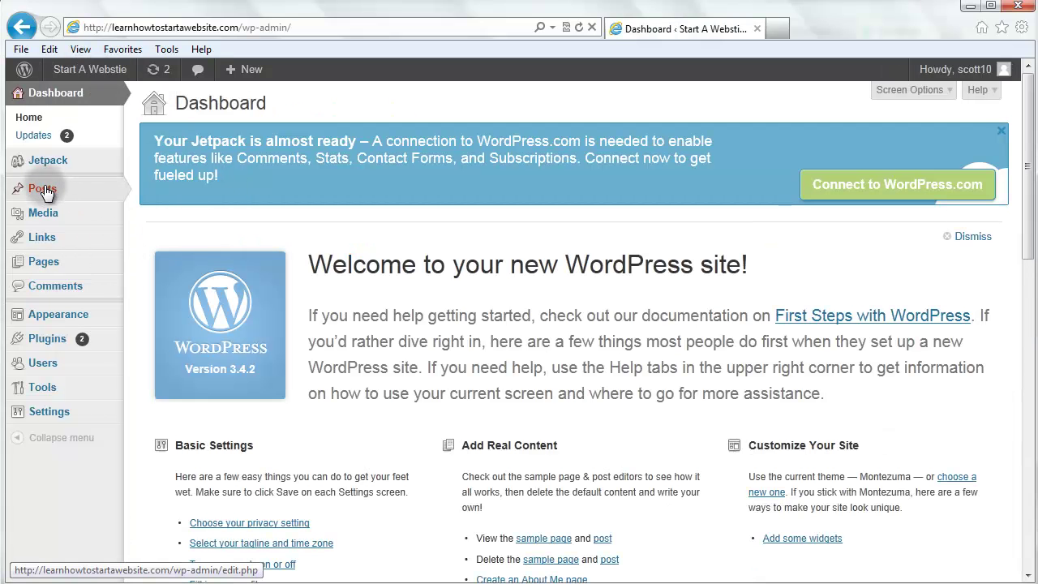
{"action": "mouse_move", "coordinate": [43, 188]}
{"action": "left_click", "coordinate": [162, 204]}
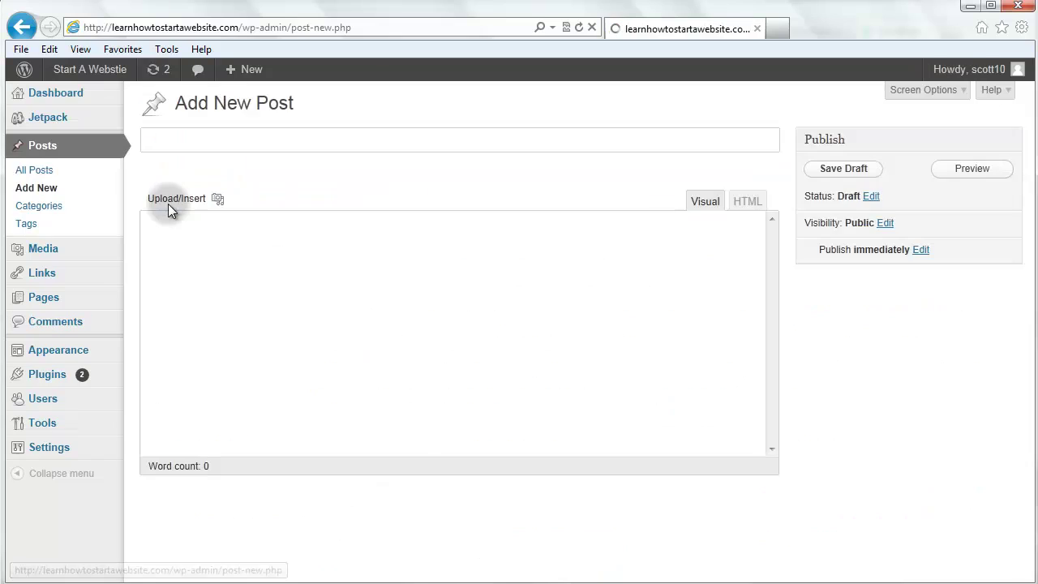
{"action": "left_click", "coordinate": [200, 139]}
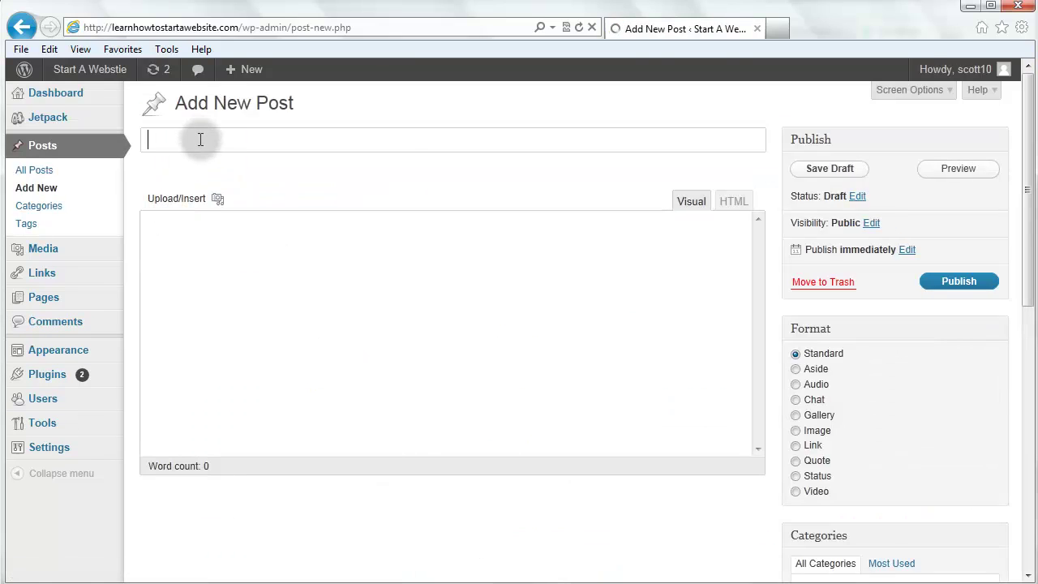
{"action": "type", "text": "Start"}
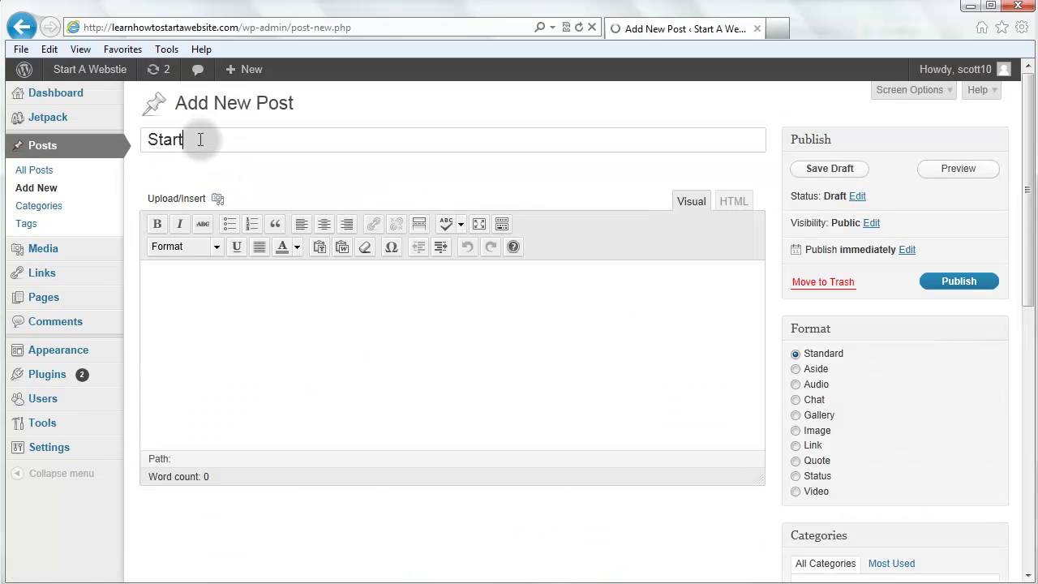
{"action": "type", "text": " Awebs"}
{"action": "type", "text": "ite"}
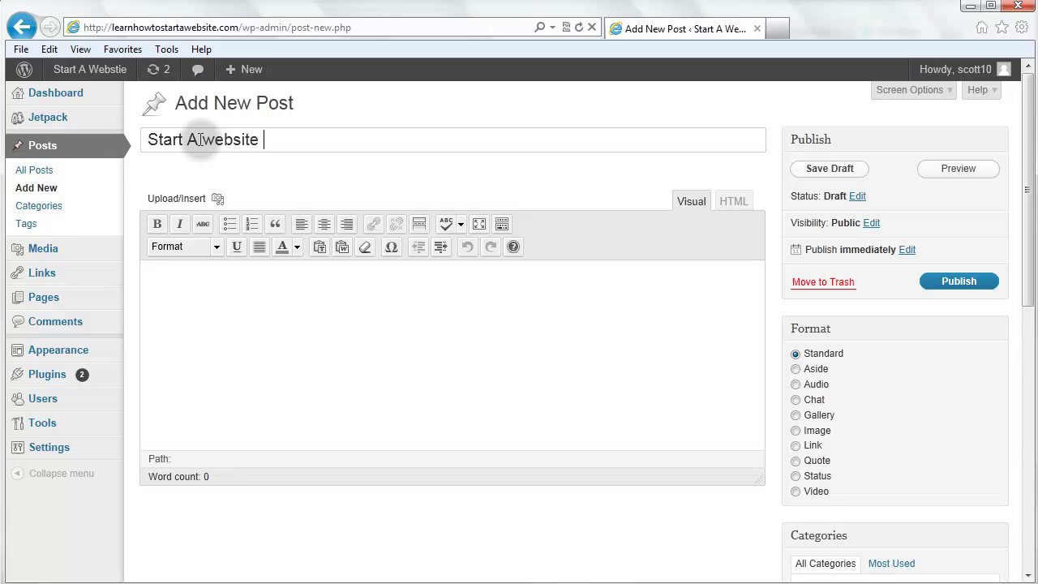
{"action": "type", "text": " for $"}
{"action": "type", "text": "15 in J"}
{"action": "type", "text": "ust 10 min"}
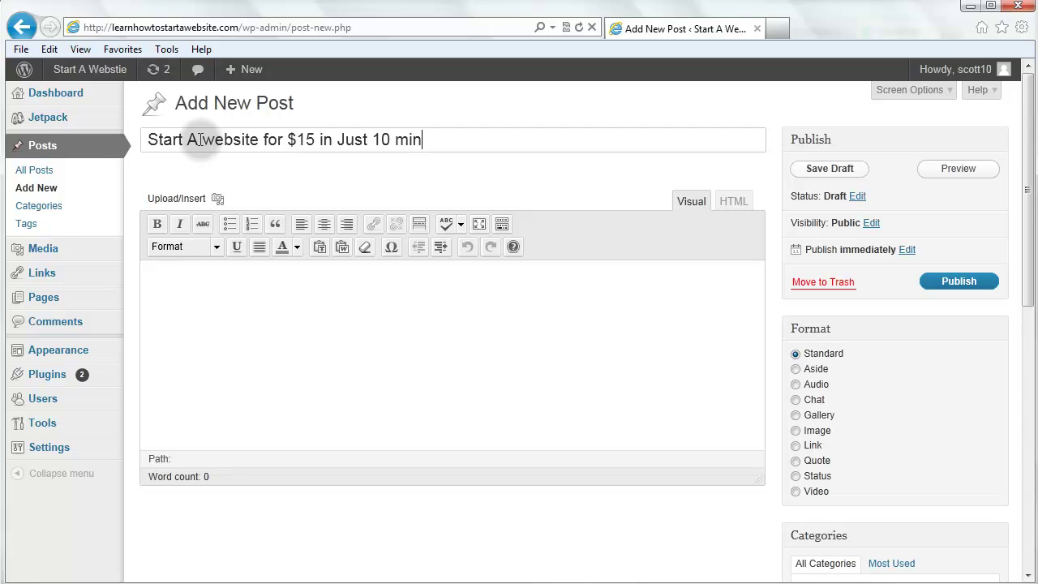
{"action": "left_click", "coordinate": [279, 312]}
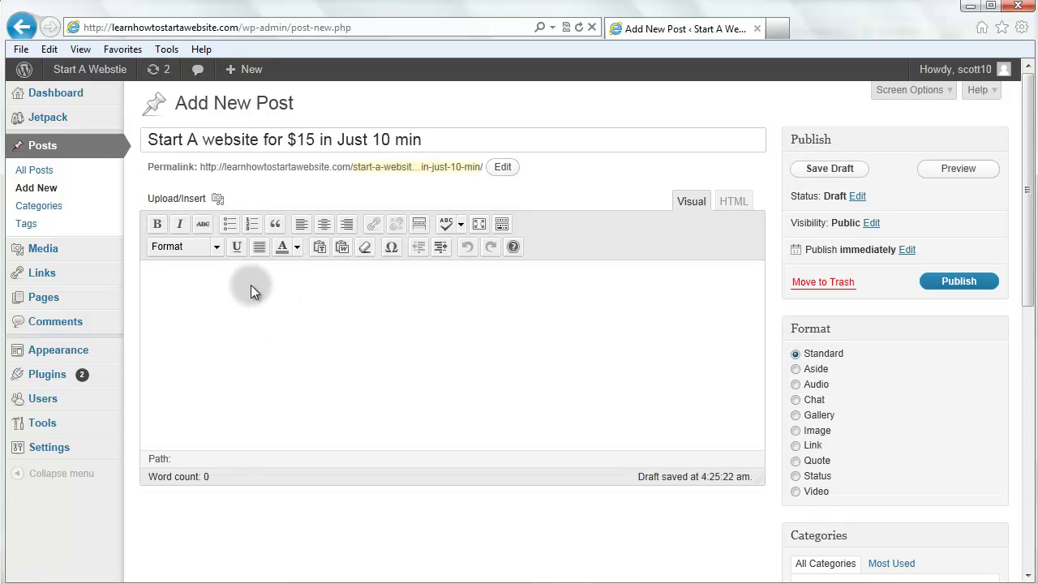
{"action": "type", "text": "T"}
{"action": "type", "text": "his is our ne"}
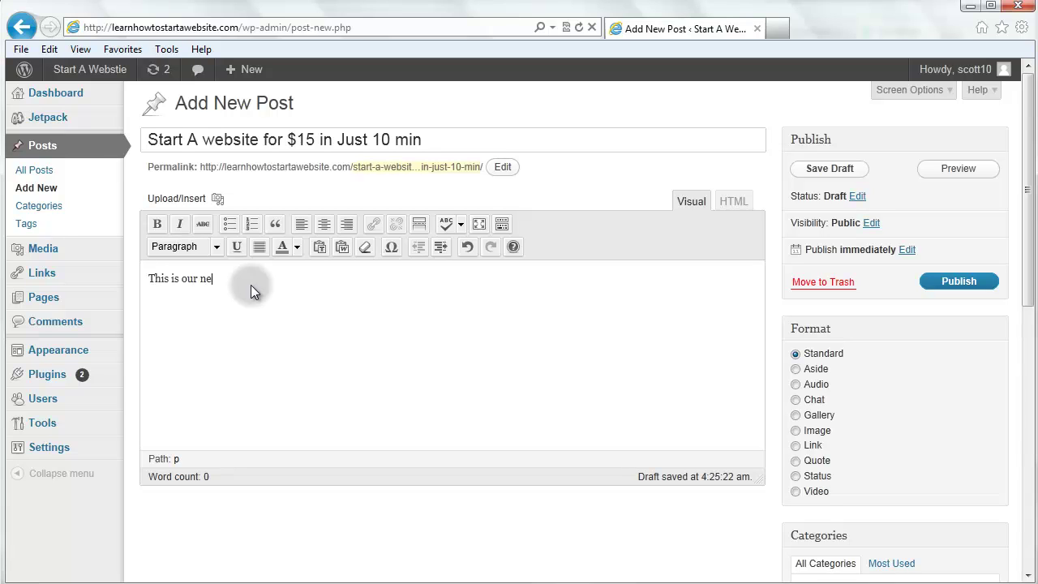
{"action": "type", "text": "w website. "}
{"action": "type", "text": "You can "}
{"action": "type", "text": "start a"}
{"action": "type", "text": " website with Host"}
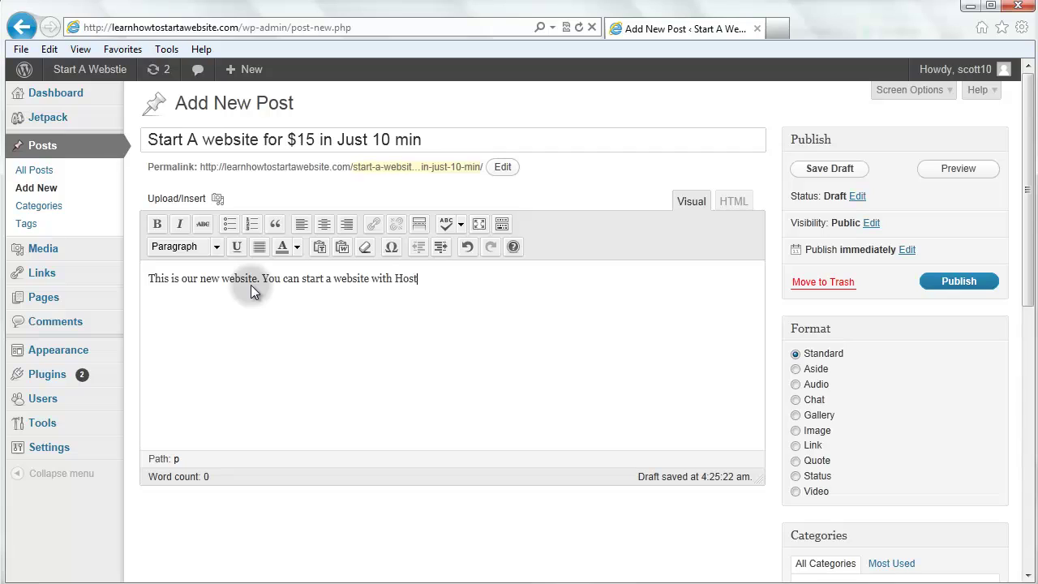
{"action": "type", "text": "gator for "}
{"action": "type", "text": "just"}
{"action": "type", "text": " $15 with the co"}
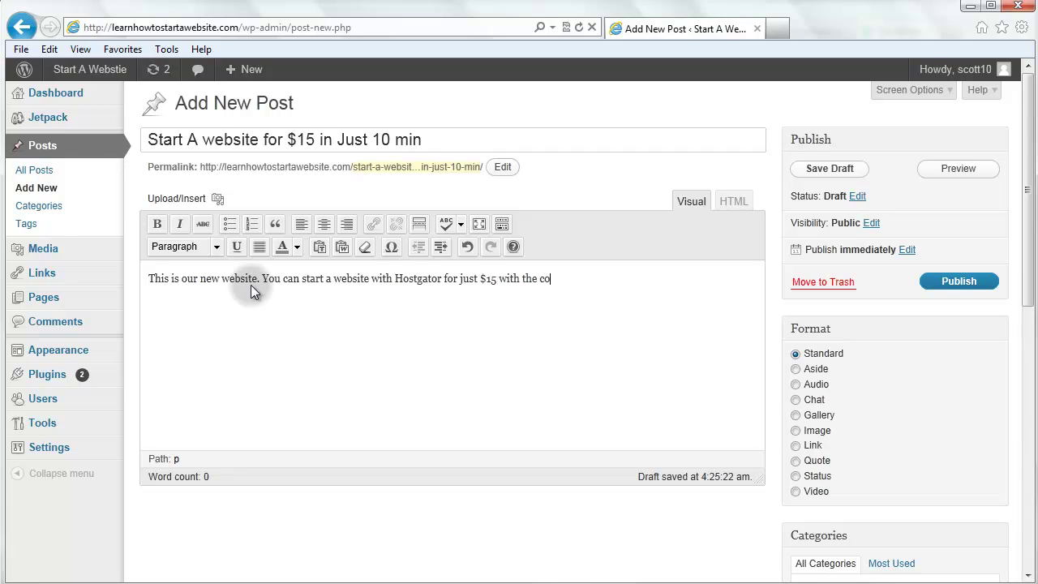
{"action": "type", "text": "de START"}
{"action": "type", "text": "AWEBSITE"}
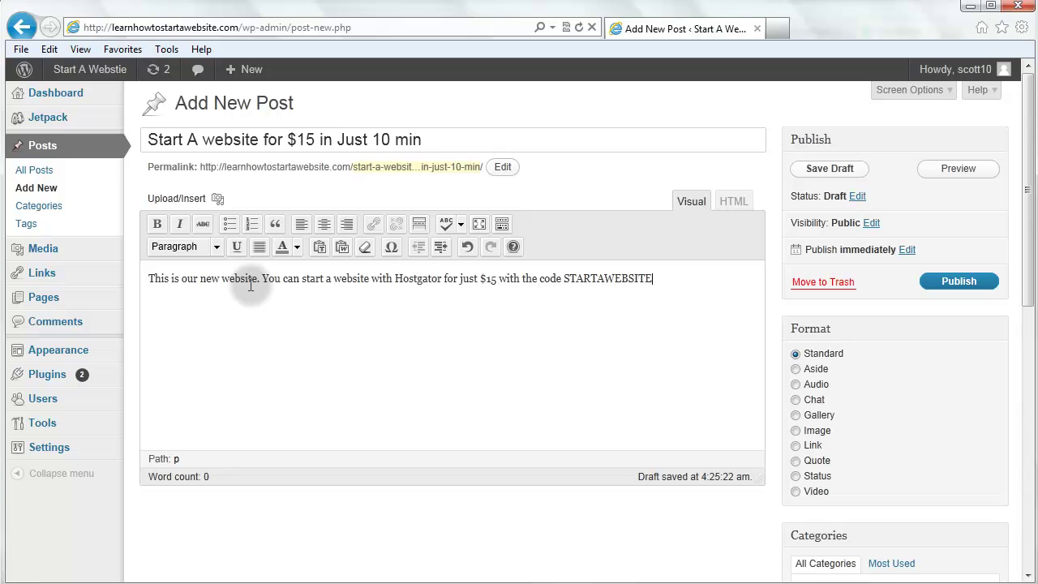
{"action": "type", "text": "FREE.! You'"}
{"action": "type", "text": "ll be gl"}
{"action": "type", "text": "ad you did. "}
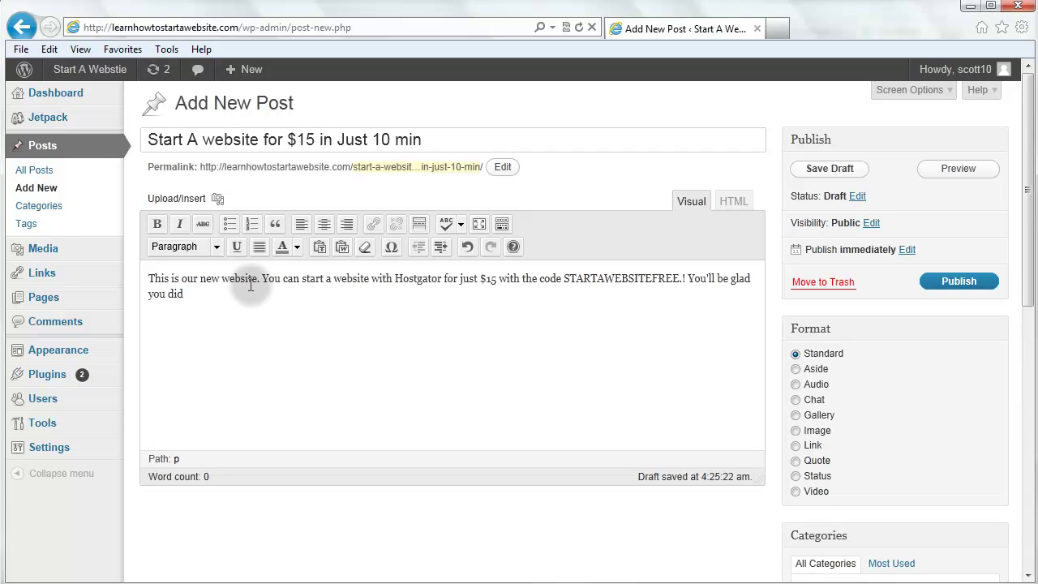
{"action": "type", "text": "Thanks "}
{"action": "type", "text": "for watchi"}
{"action": "type", "text": "ng."}
- Upload the gator.jpg image and insert it centre-aligned into the post body
{"action": "left_click", "coordinate": [217, 199]}
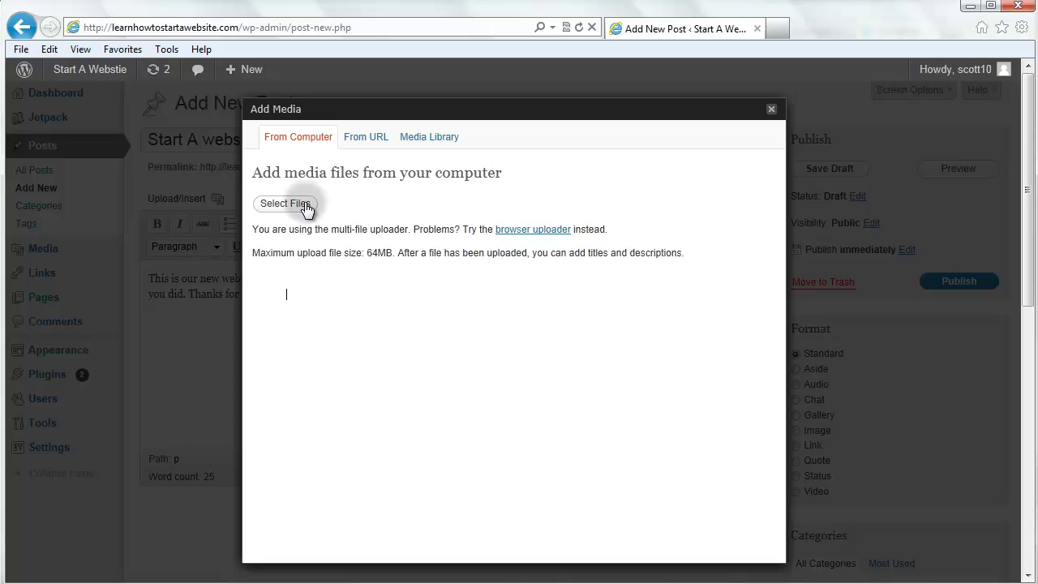
{"action": "left_click", "coordinate": [304, 203]}
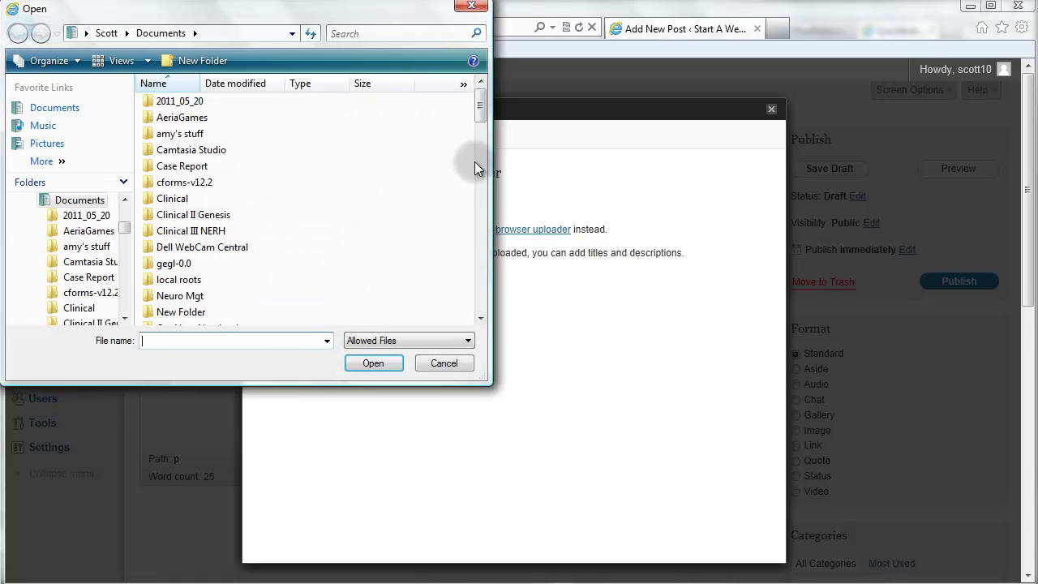
{"action": "left_click_drag", "start_coordinate": [481, 108], "coordinate": [480, 136]}
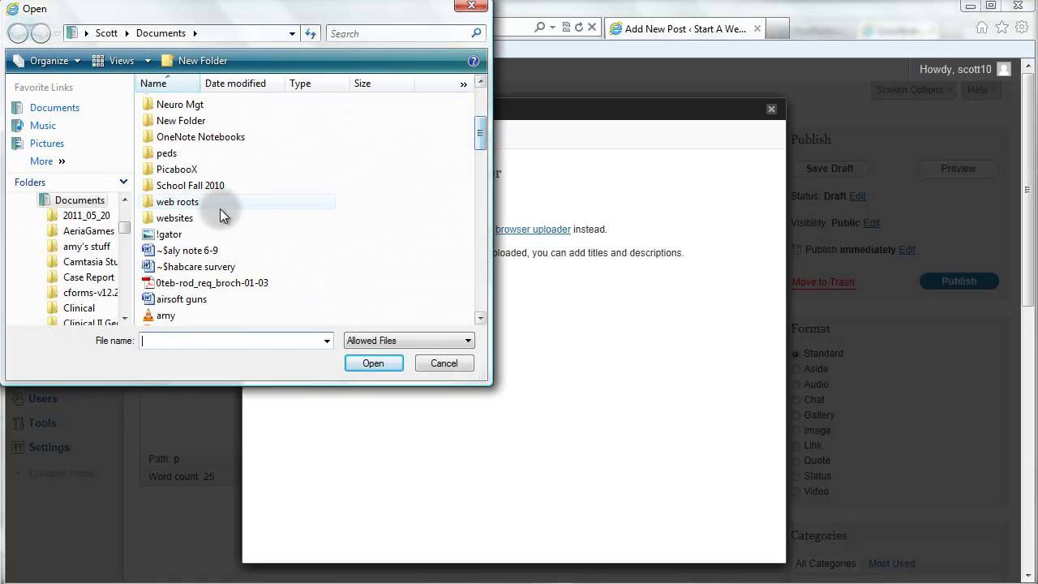
{"action": "left_click", "coordinate": [170, 234]}
{"action": "left_click", "coordinate": [389, 362]}
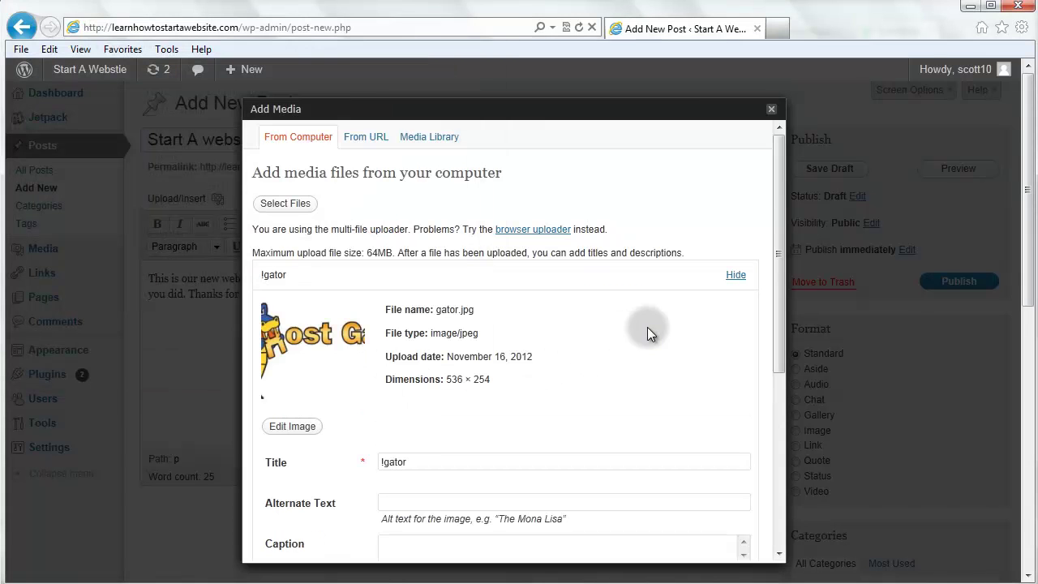
{"action": "left_click_drag", "start_coordinate": [781, 228], "coordinate": [772, 388]}
{"action": "left_click", "coordinate": [512, 378]}
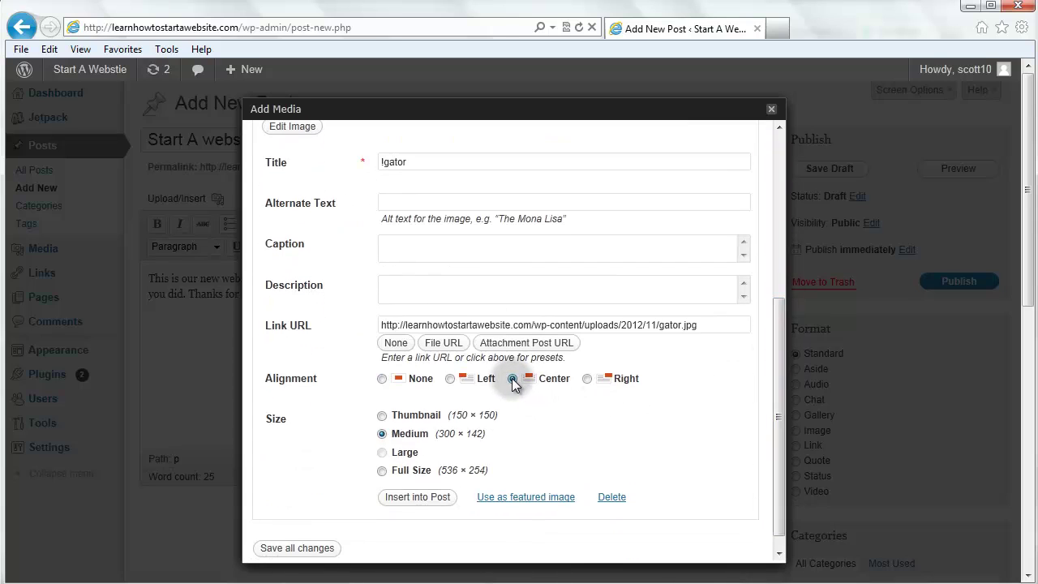
{"action": "left_click", "coordinate": [405, 498]}
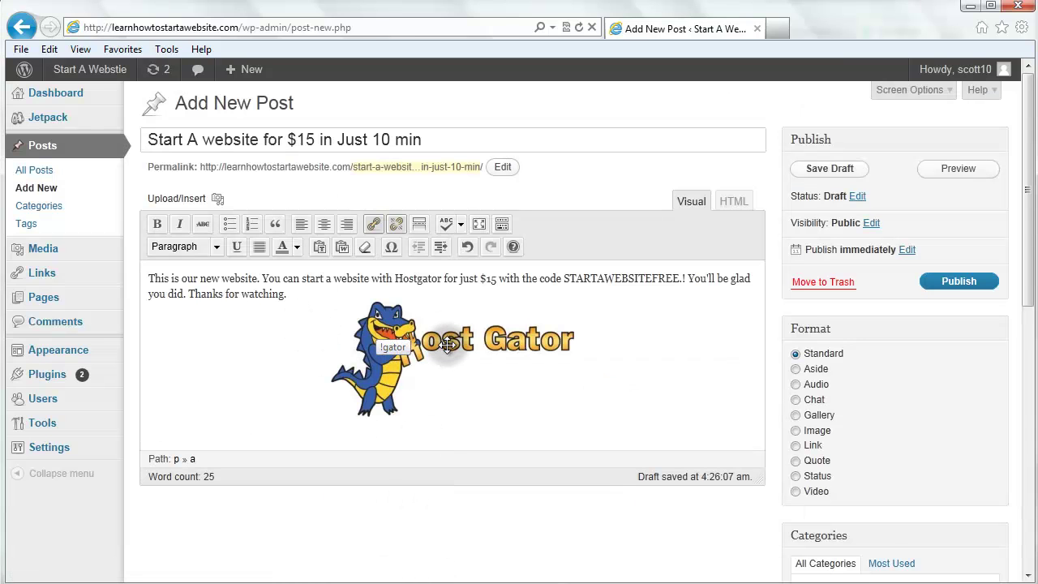
- Publish the post and view it on the site's home page
{"action": "left_click", "coordinate": [970, 285]}
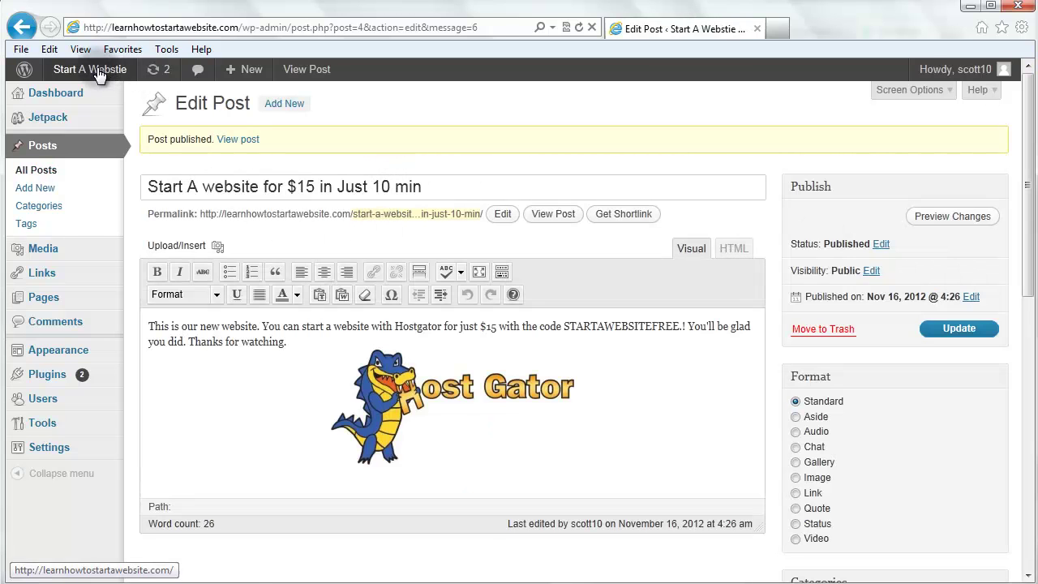
{"action": "left_click", "coordinate": [98, 72]}
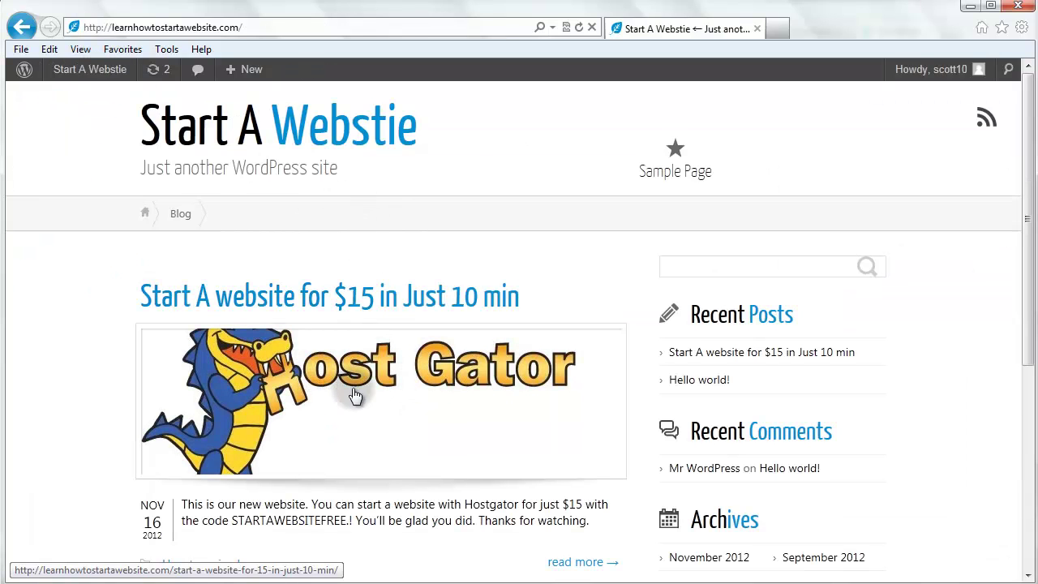
{"action": "scroll", "coordinate": [481, 414], "scroll_direction": "down", "scroll_amount": 1}
{"action": "scroll", "coordinate": [480, 413], "scroll_direction": "down", "scroll_amount": 1}
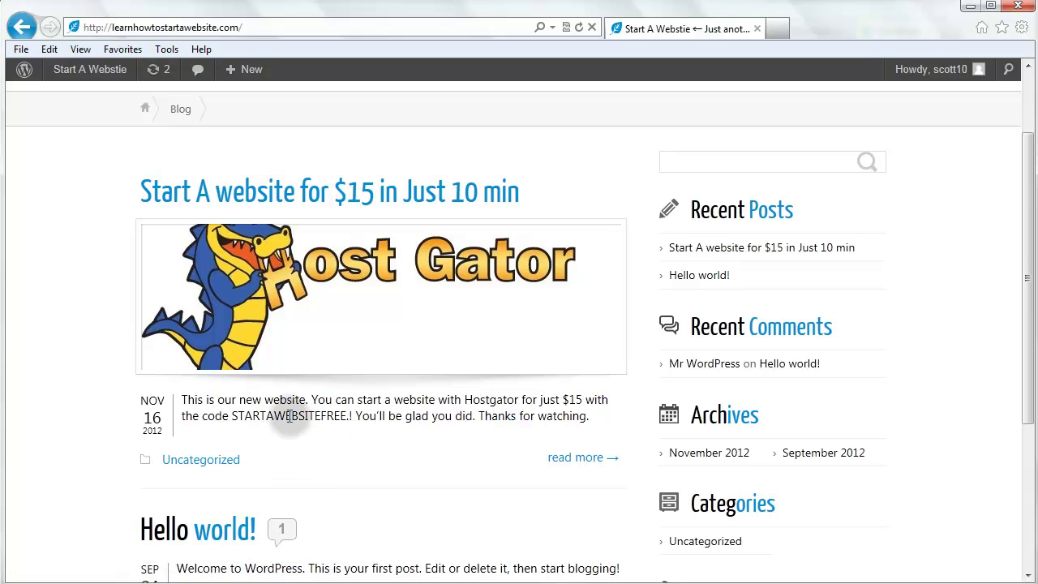
- Open the $15 post's own page and scroll through its text and Host Gator image
{"action": "left_click", "coordinate": [283, 194]}
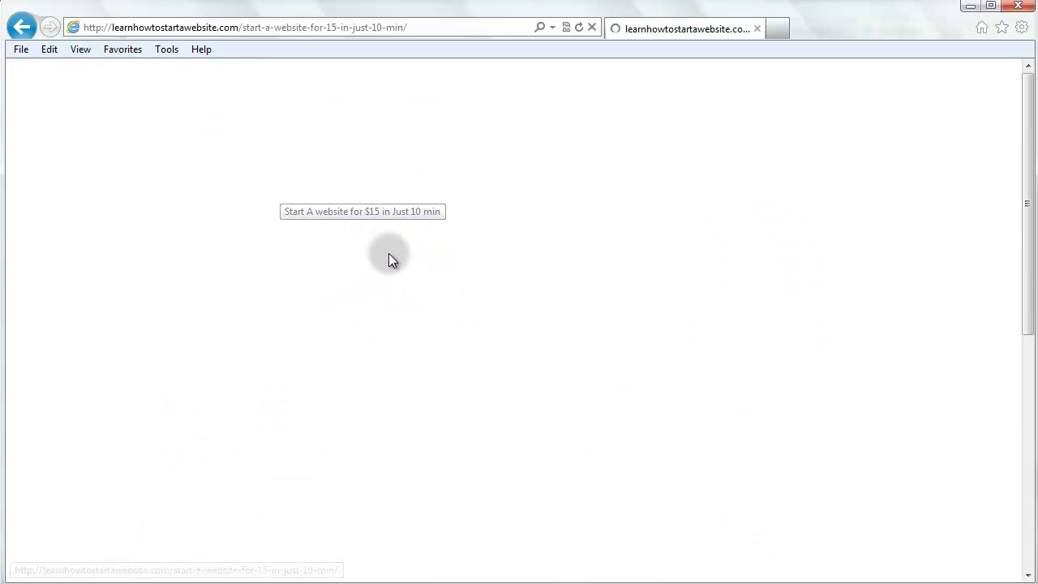
{"action": "scroll", "coordinate": [369, 408], "scroll_direction": "down", "scroll_amount": 1}
{"action": "scroll", "coordinate": [369, 408], "scroll_direction": "down", "scroll_amount": 1}
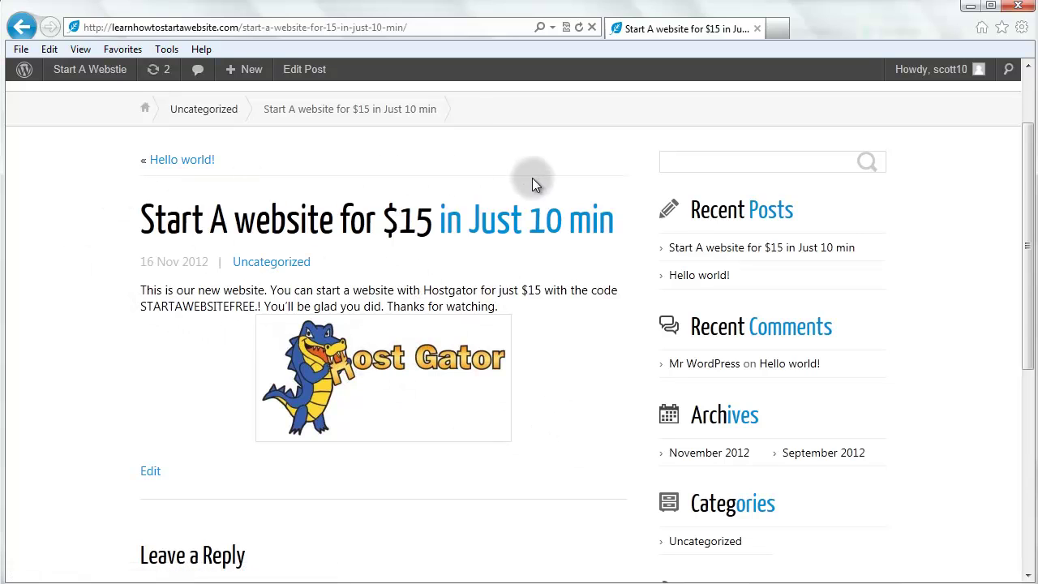
{"action": "scroll", "coordinate": [618, 310], "scroll_direction": "down", "scroll_amount": 1}
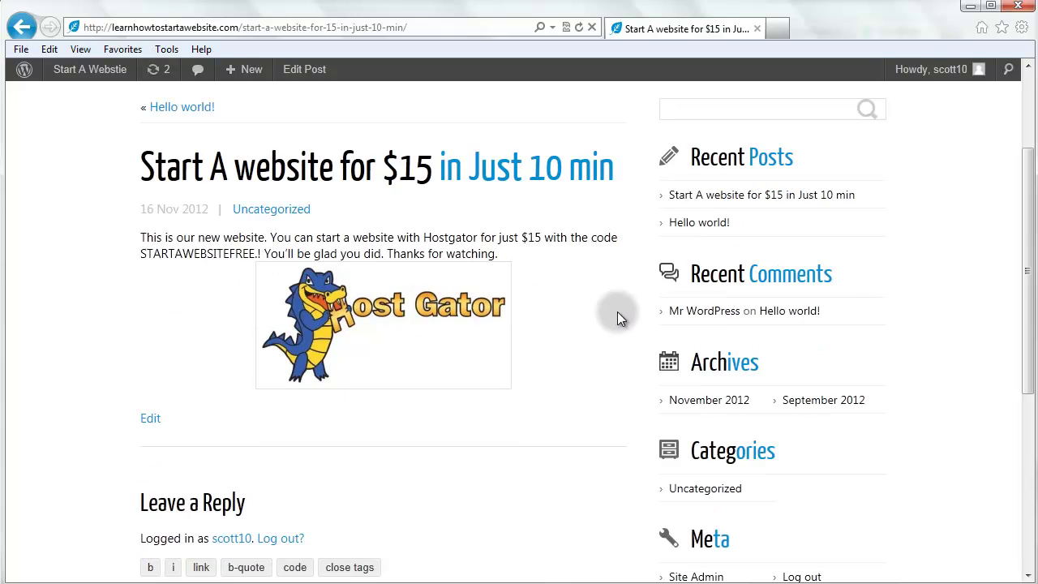